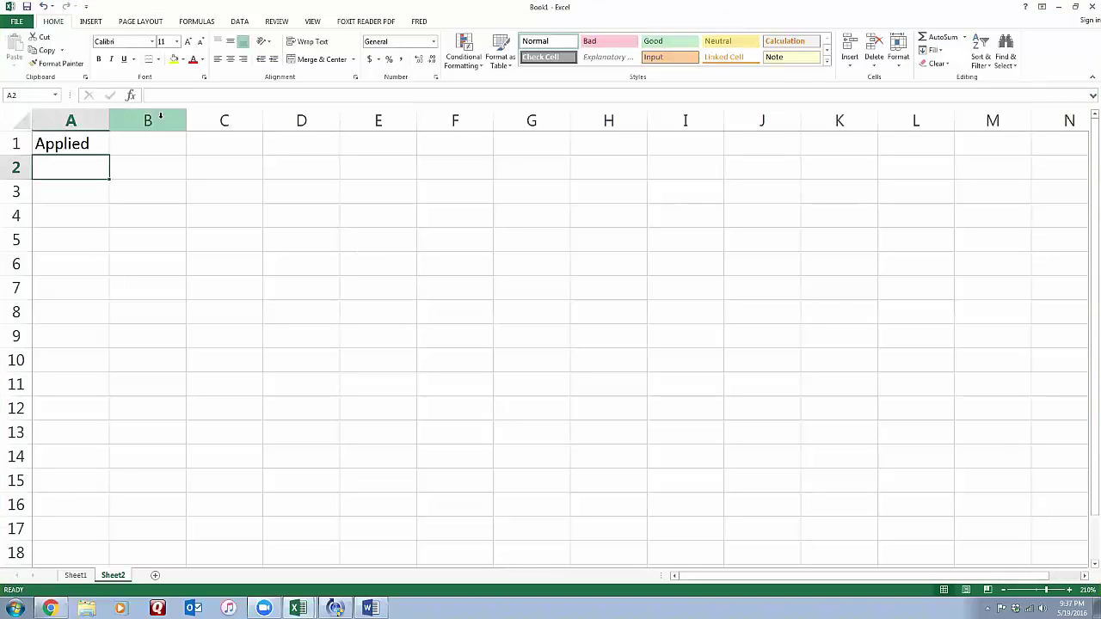
Extend the heading in cell A1 to read "Applied Problem 2, pg. 113"
key(Up)
click(213, 95)
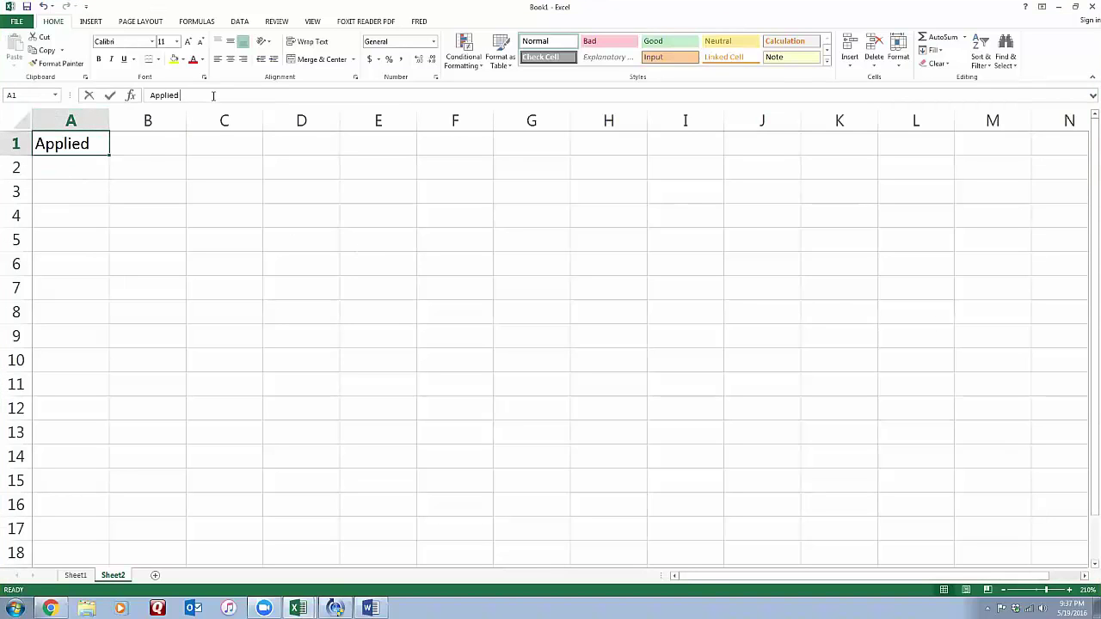
text(Problem)
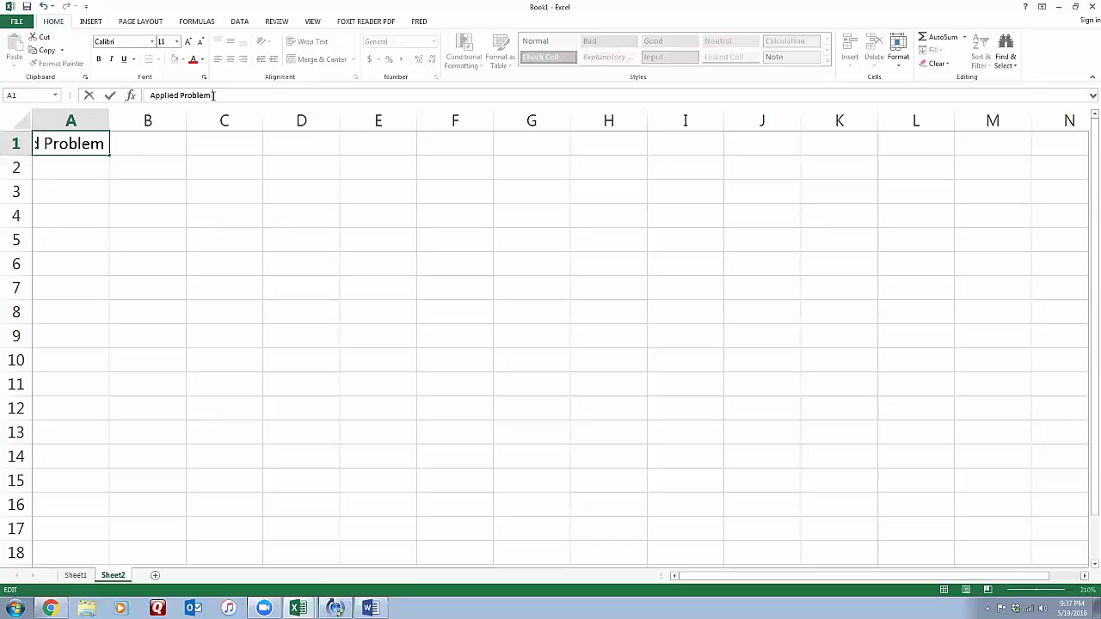
text( 2, pg. 113)
key(Return)
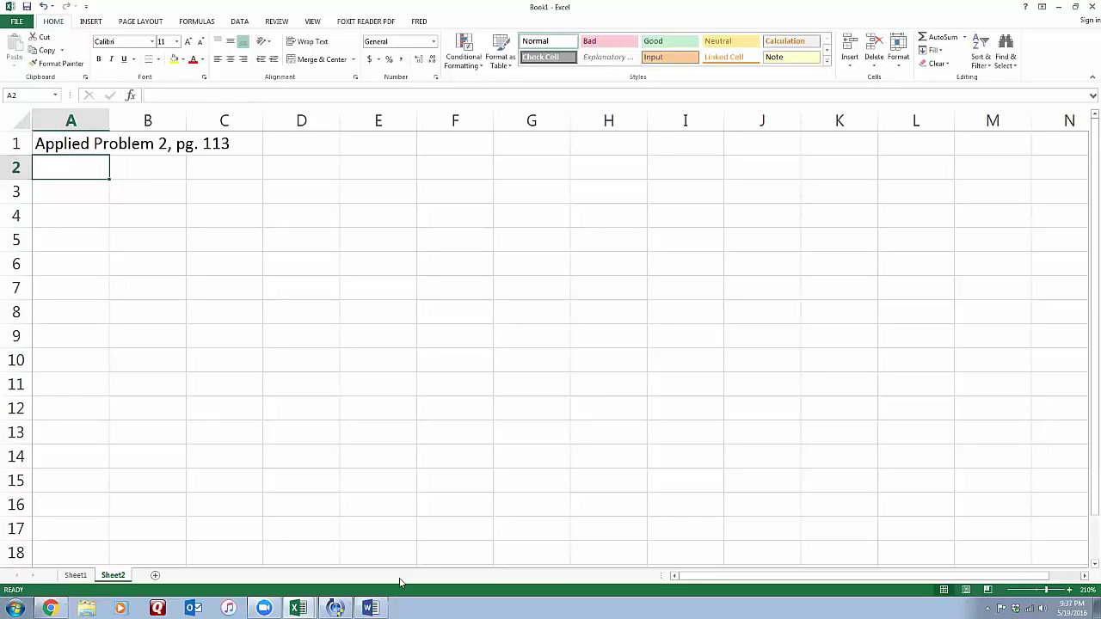
Consult the assignment document in Word, and back in Excel enter "MC = 40P" in A2 and "MR = 1000-10P" in A3
click(371, 608)
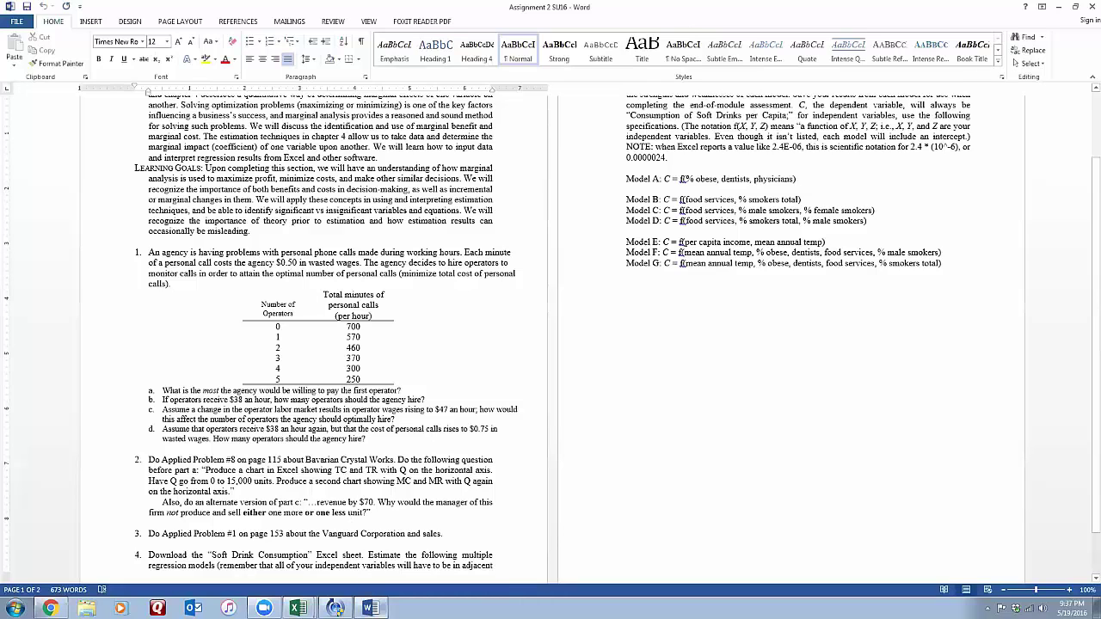
click(297, 608)
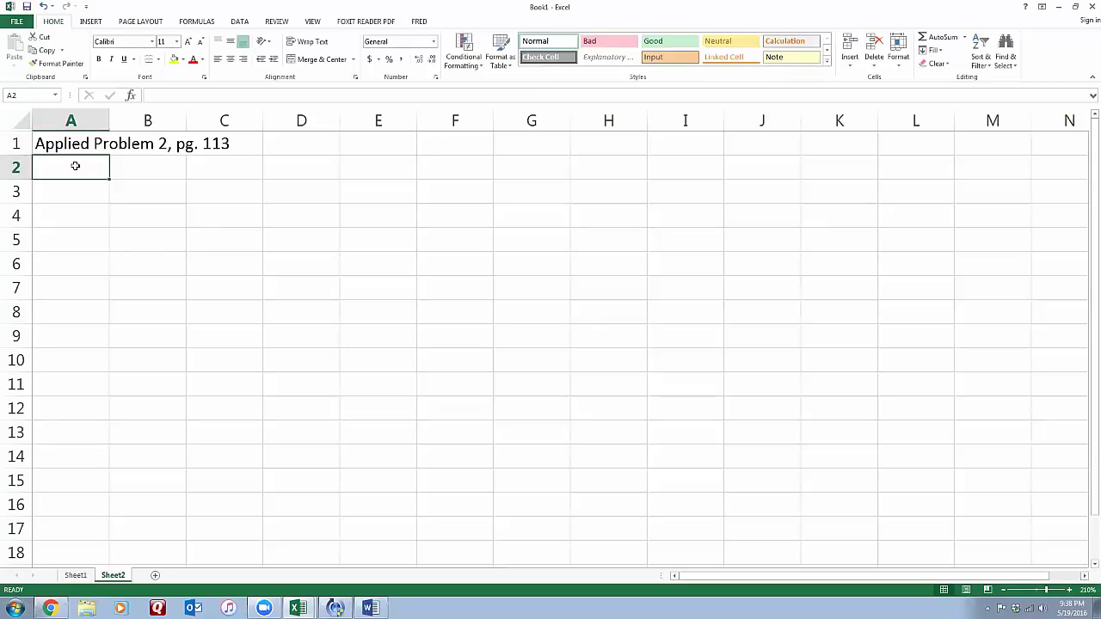
text(MC)
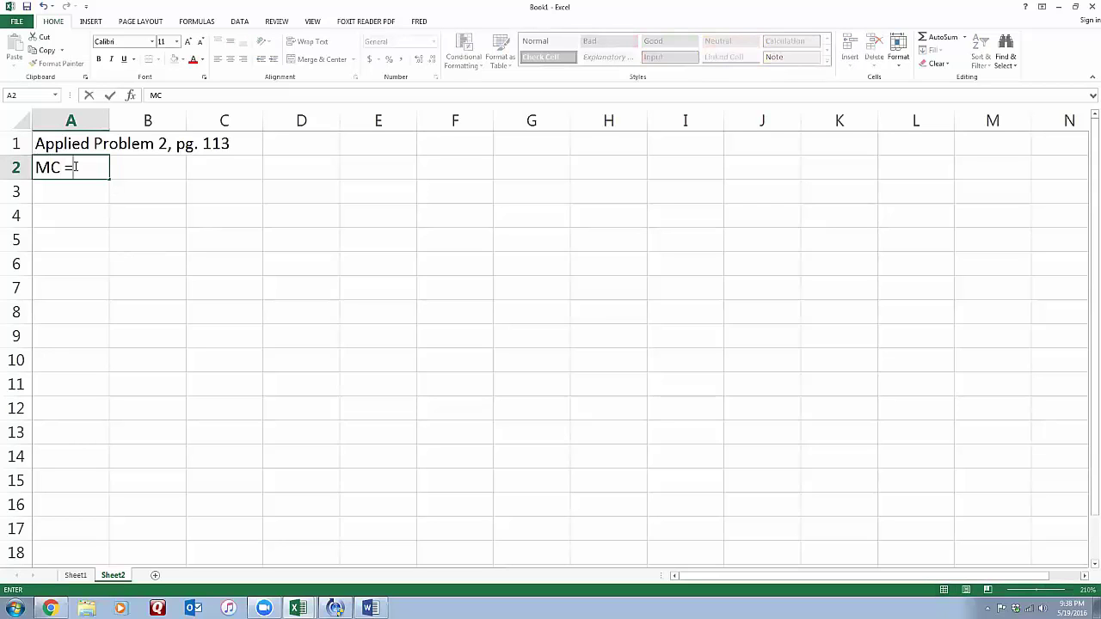
text( = 40P)
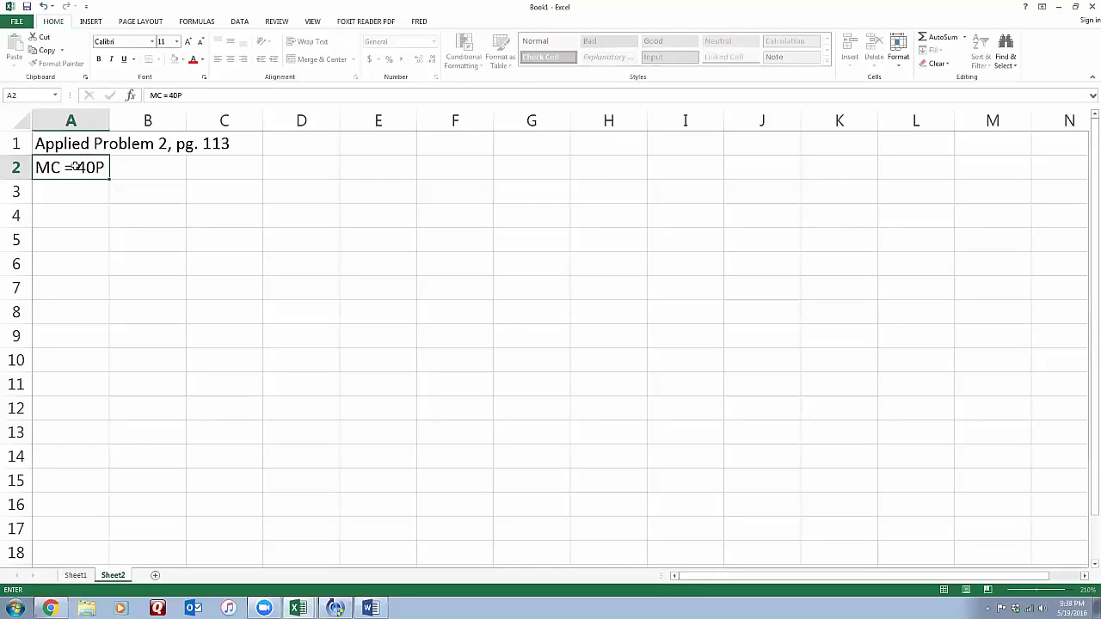
key(Return)
text(MR)
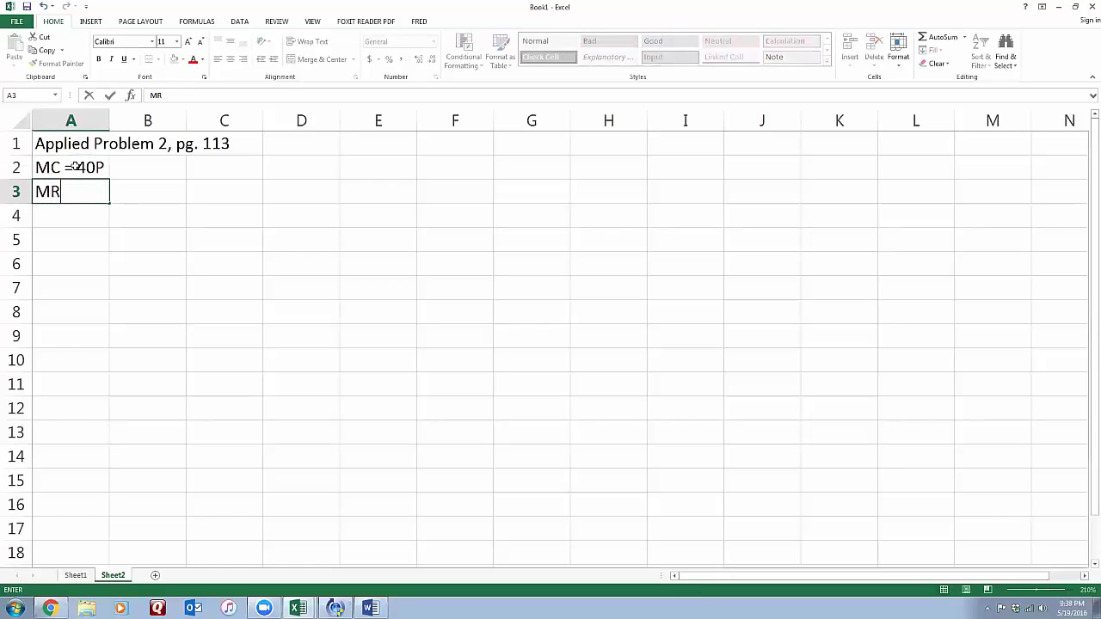
text( = 1000-10P)
key(Return)
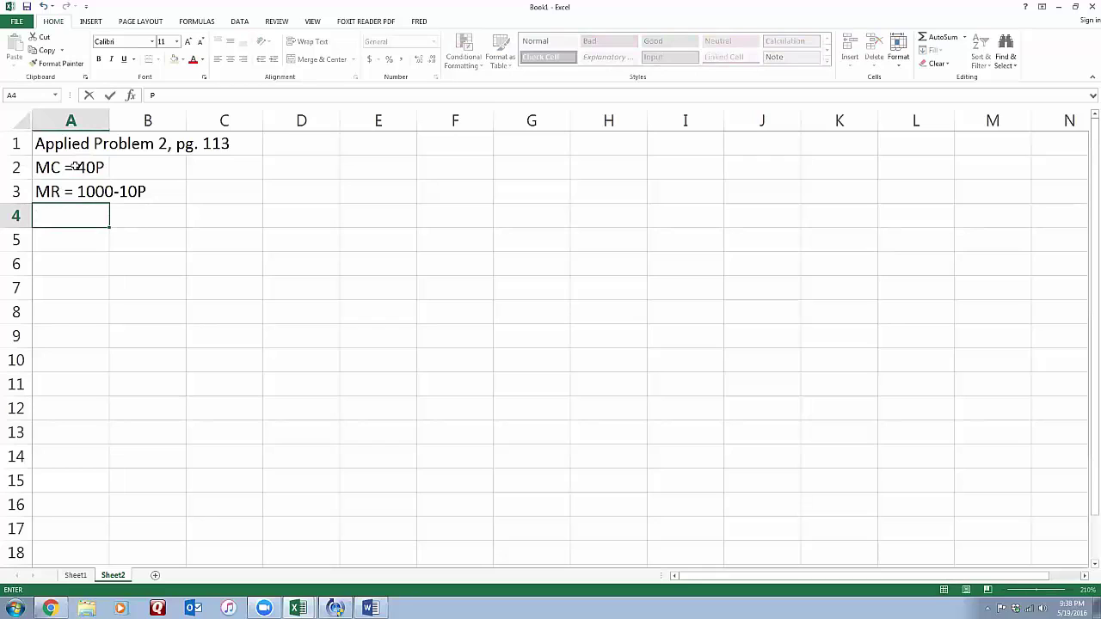
Add the note "P is a unit of pollution (like a quantity, not price)" in cell A4
text(P is a unit of p)
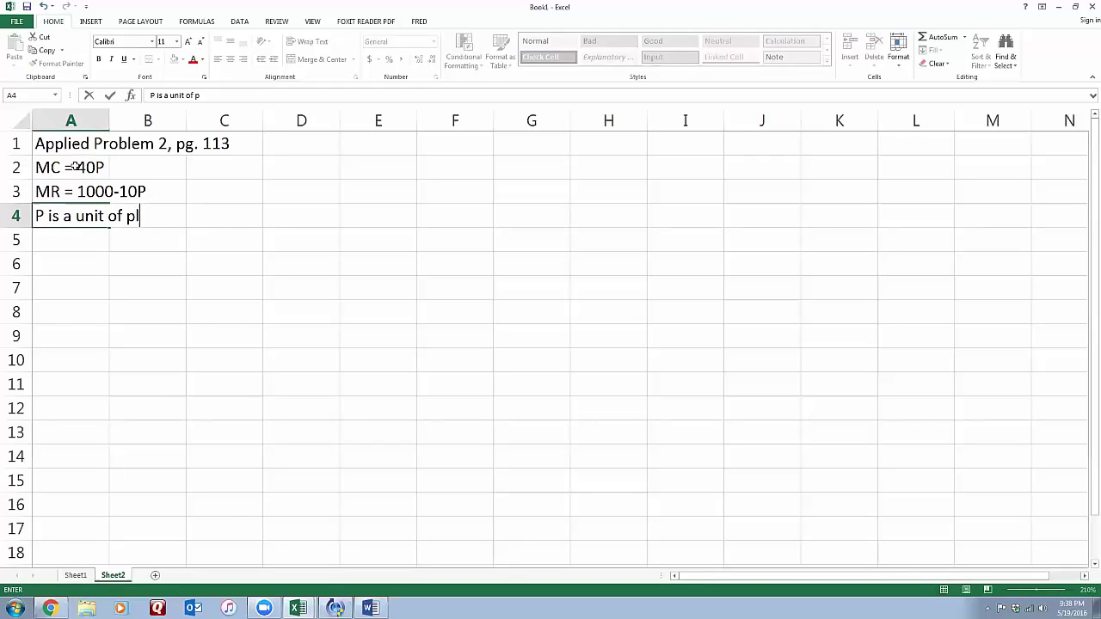
text(ollution ()
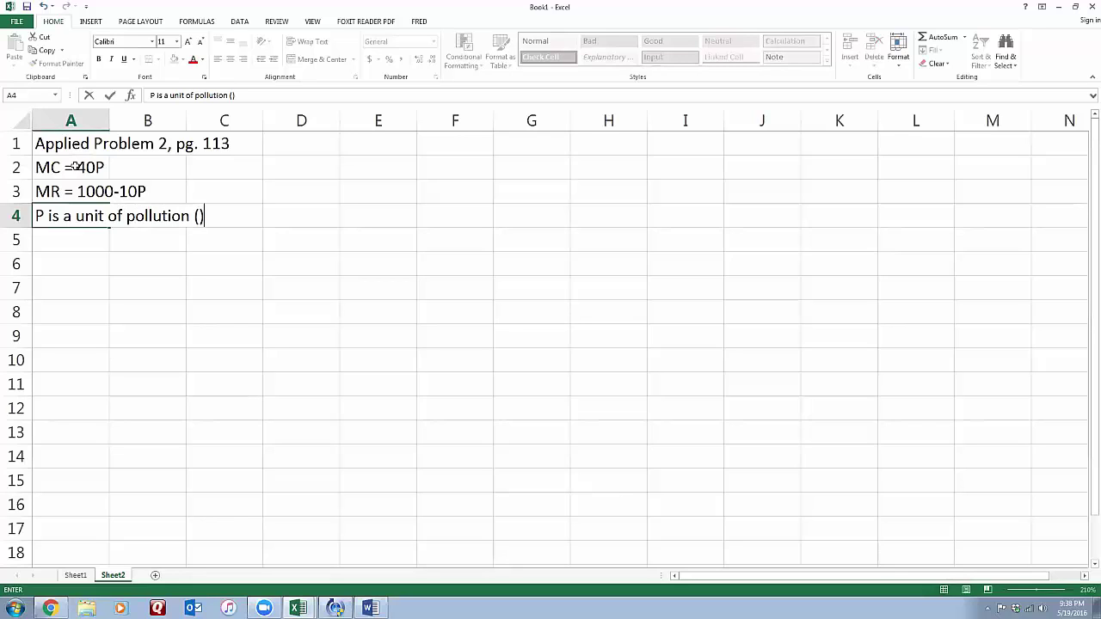
text(like a quantity))
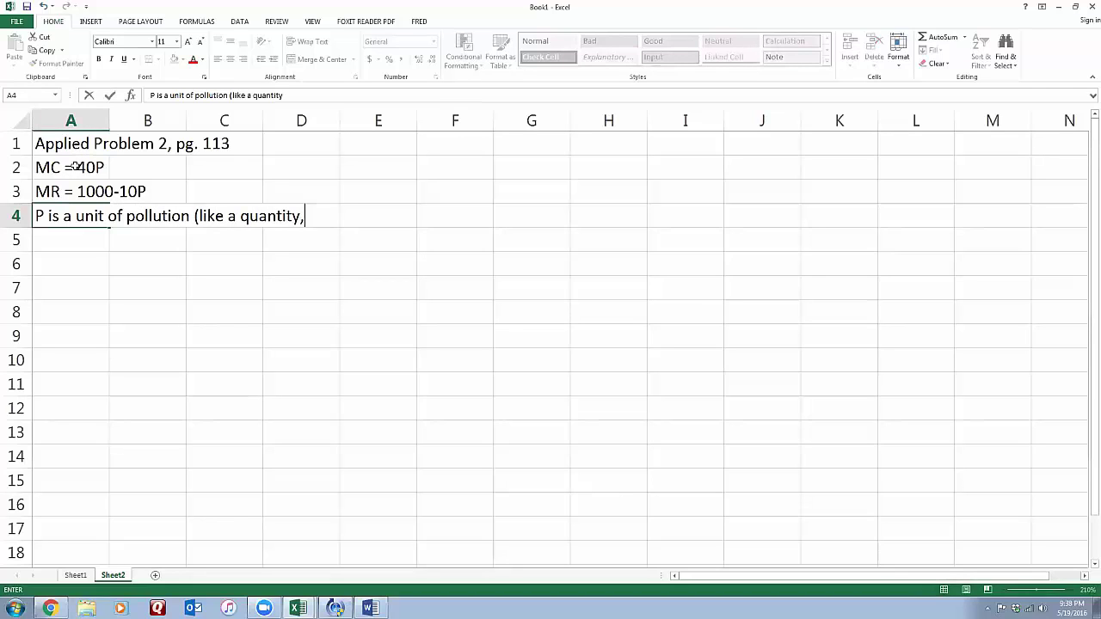
text( not price))
key(Return)
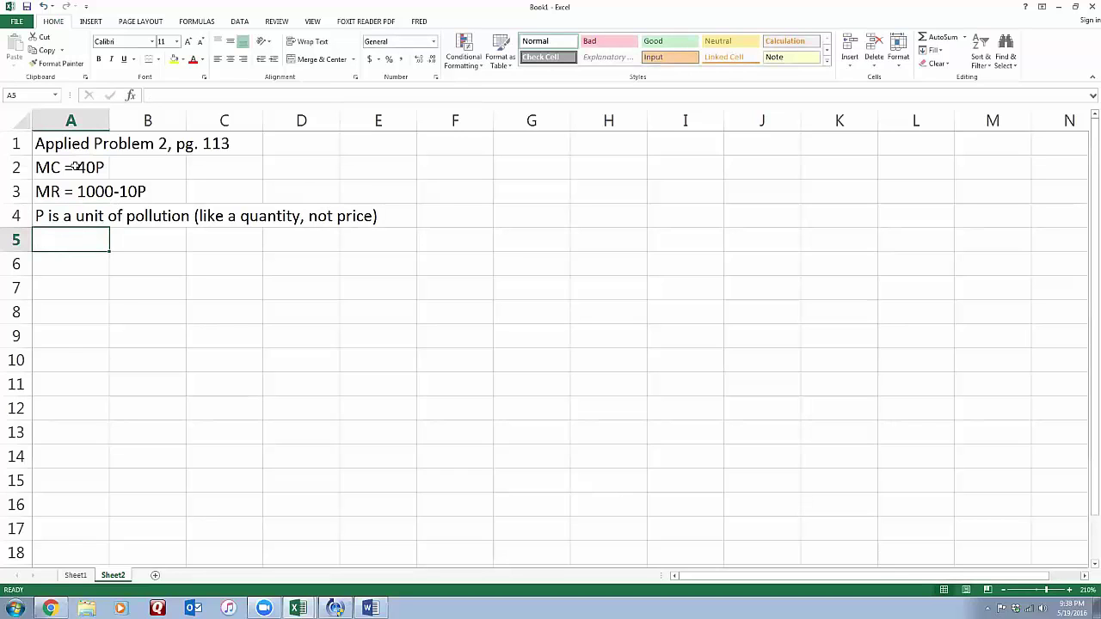
key(Return)
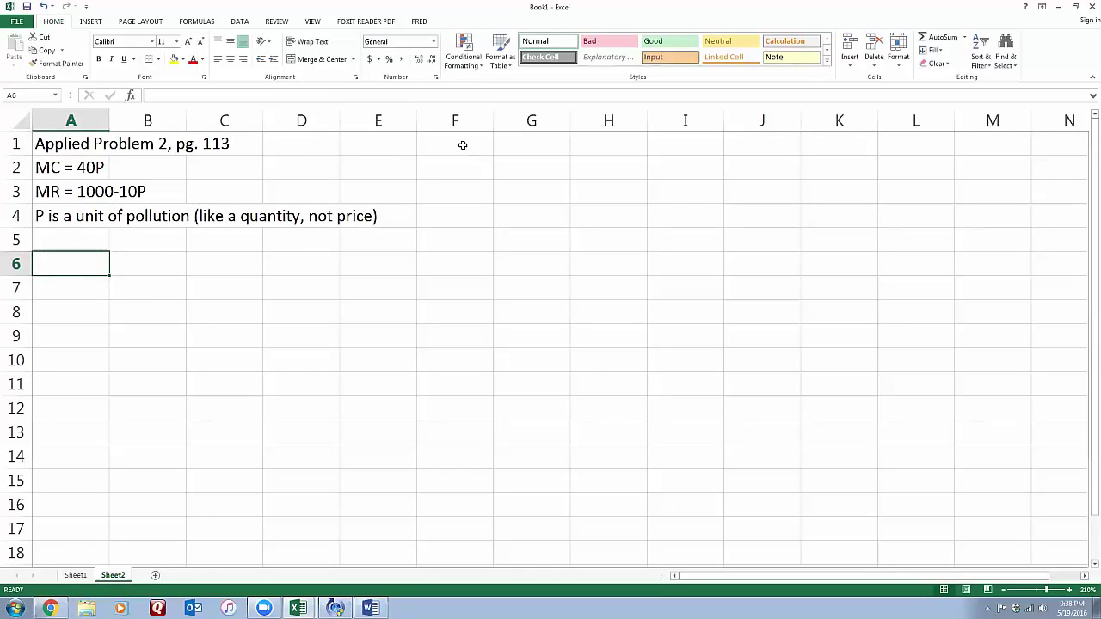
Enter the column headers P, MC and MR in cells F1 to H1
click(462, 152)
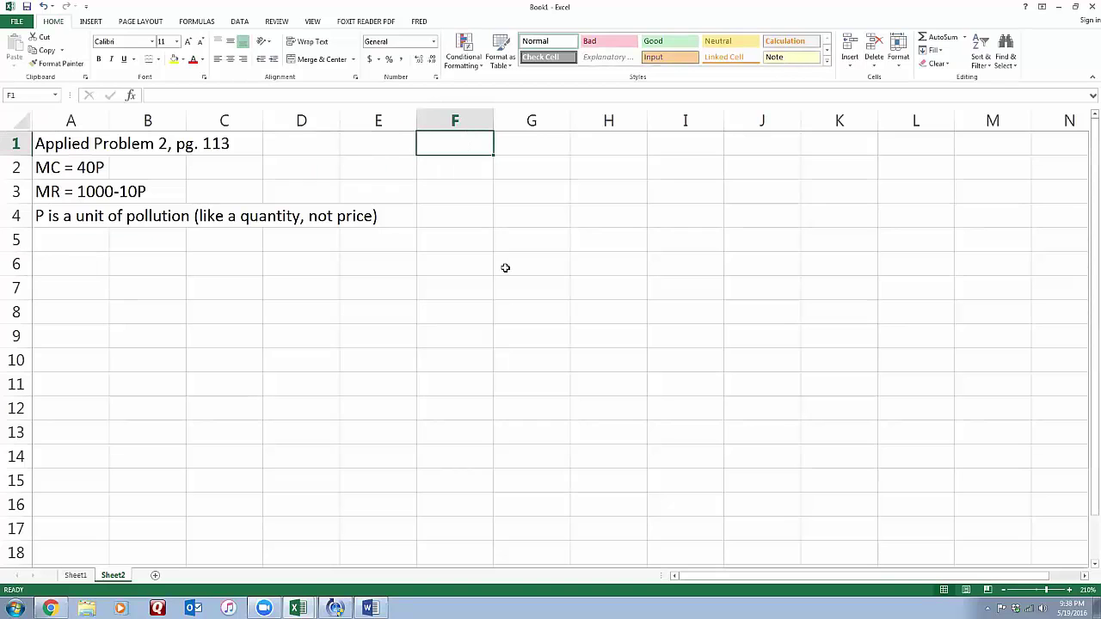
text(P)
key(Tab)
text(MC)
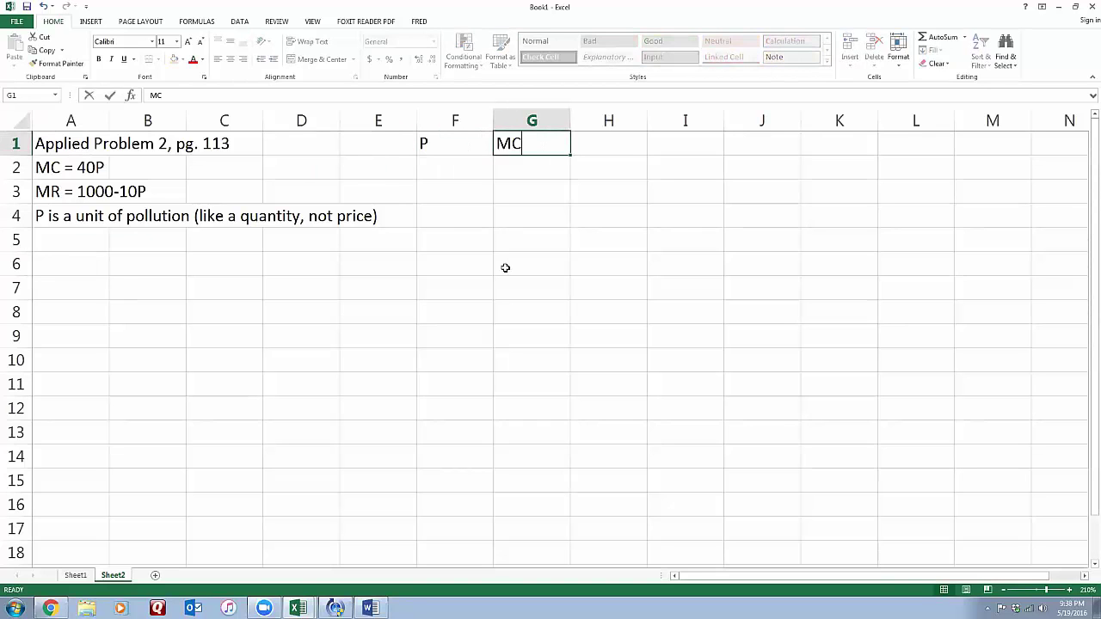
key(Tab)
text(MR)
key(Return)
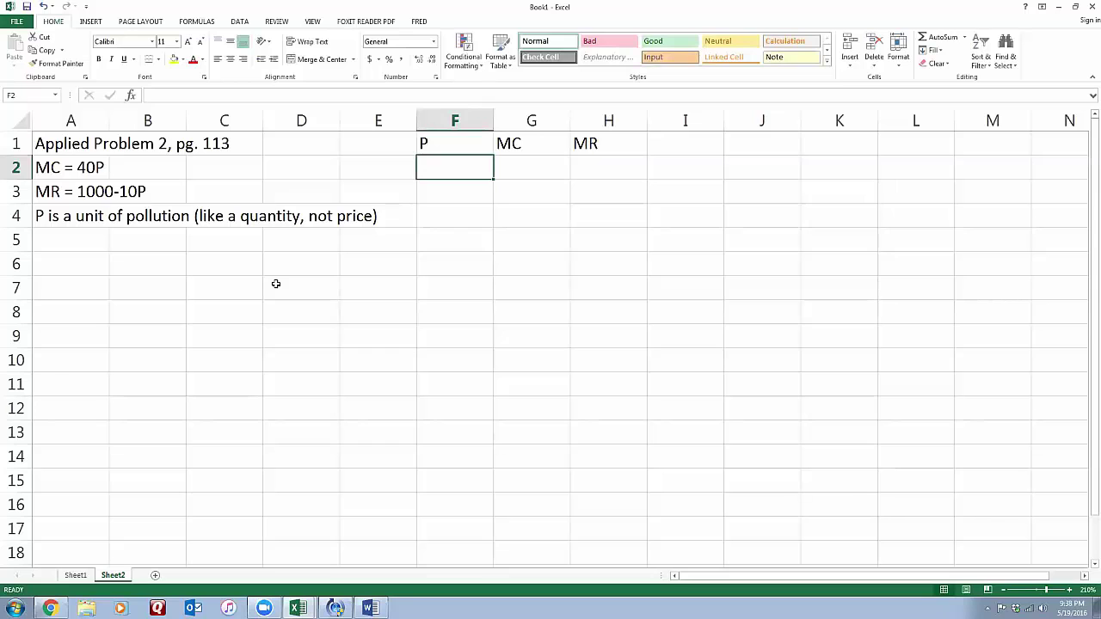
Fill F2:F11 under P with a series from 10 to 100 in increments of 10
text(10)
key(Return)
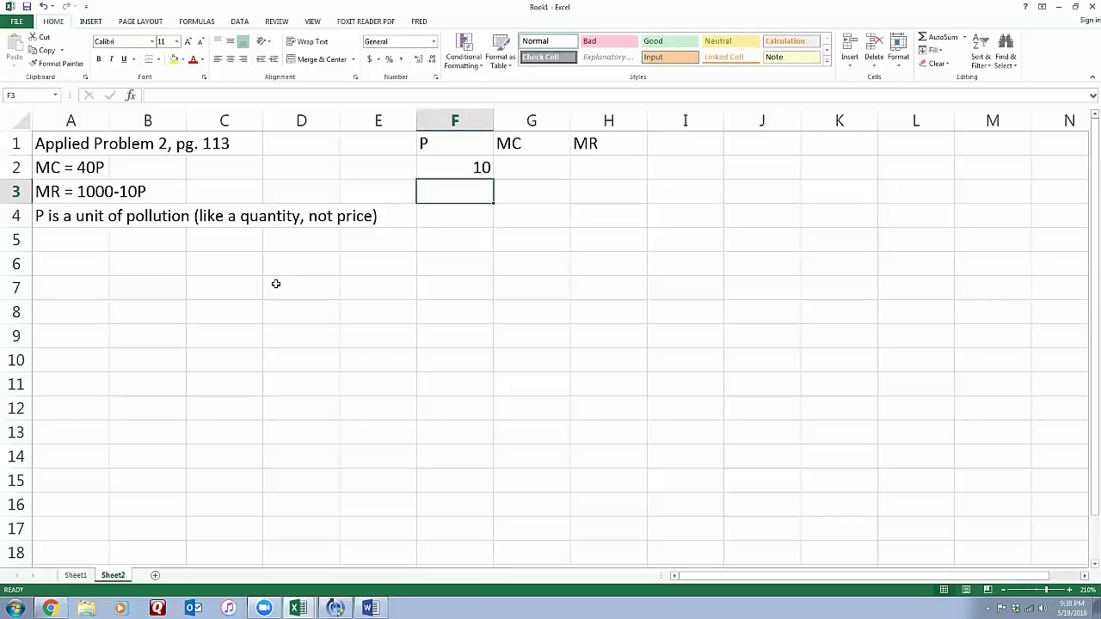
text(10)
key(Return)
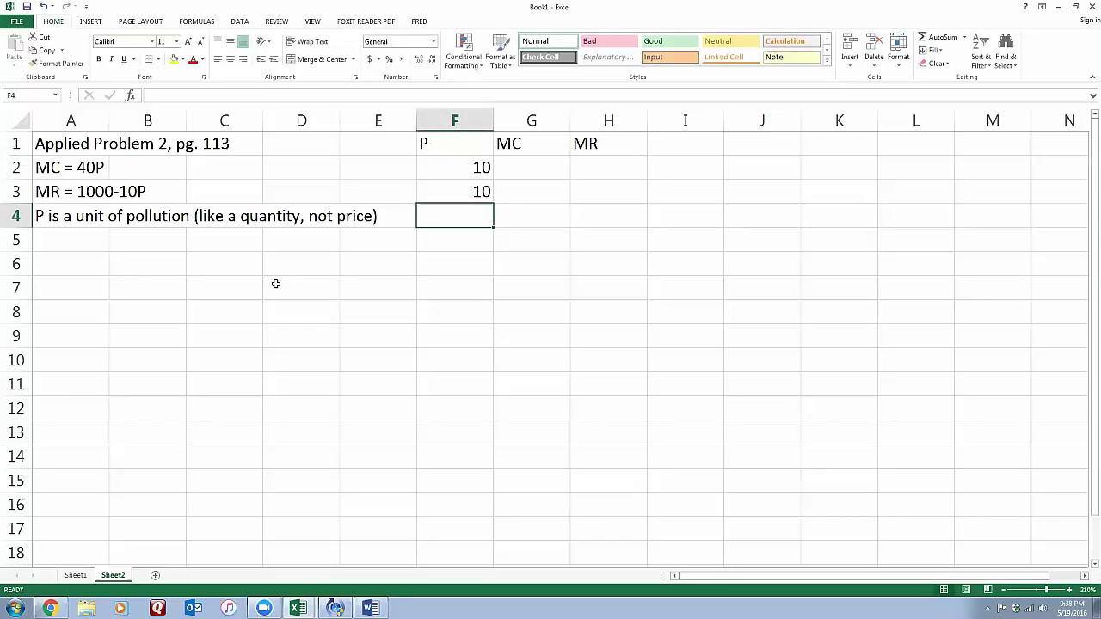
click(471, 185)
text(20)
key(Return)
click(473, 169)
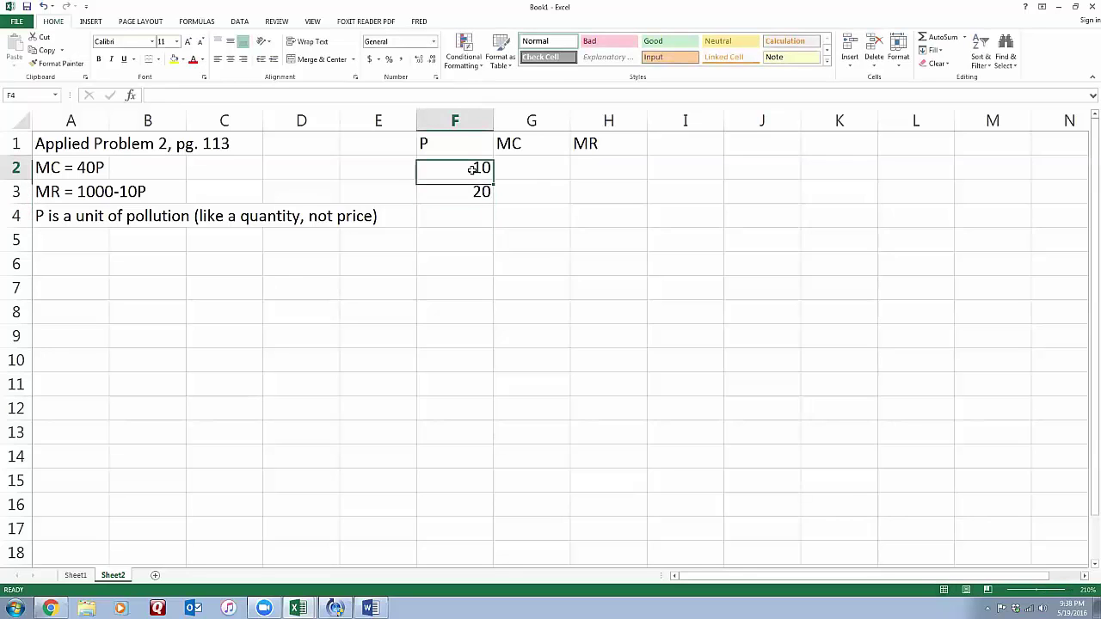
drag(478, 170, 499, 396)
Enter =40*F2 under MC and =1000-10*F2 under MR, and fill both formulas down to row 11
key(Right)
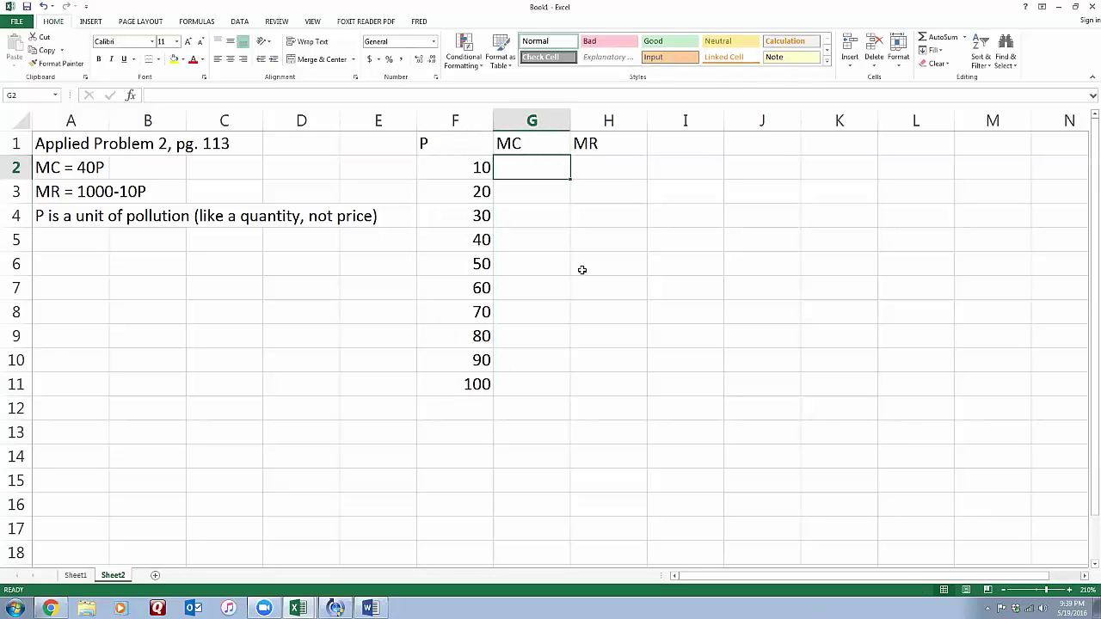
text(=40*)
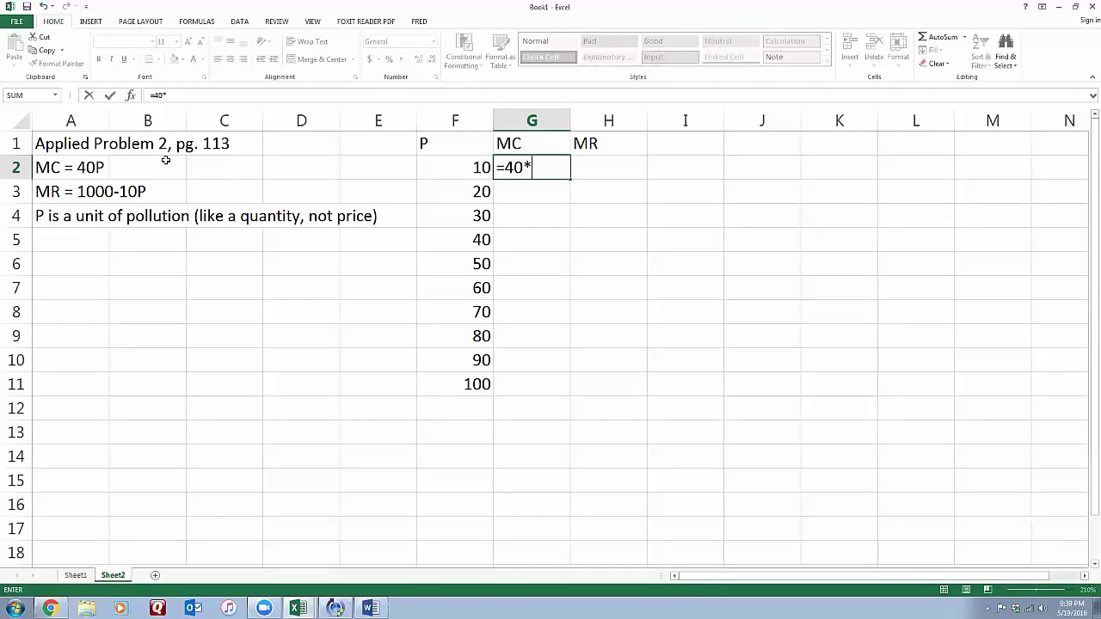
click(434, 171)
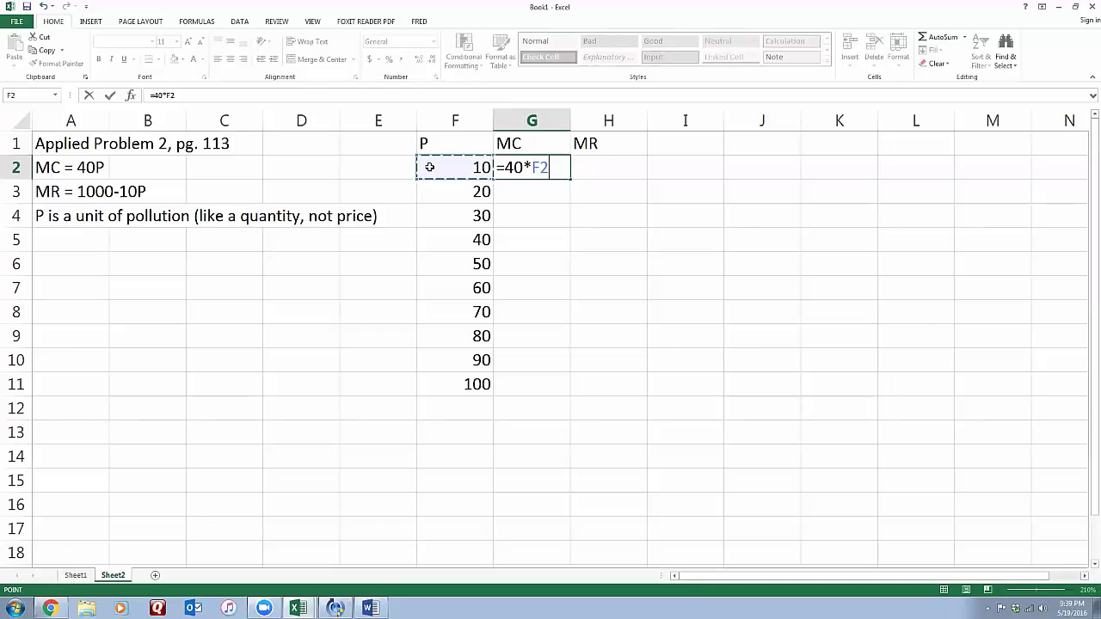
key(Tab)
text(=)
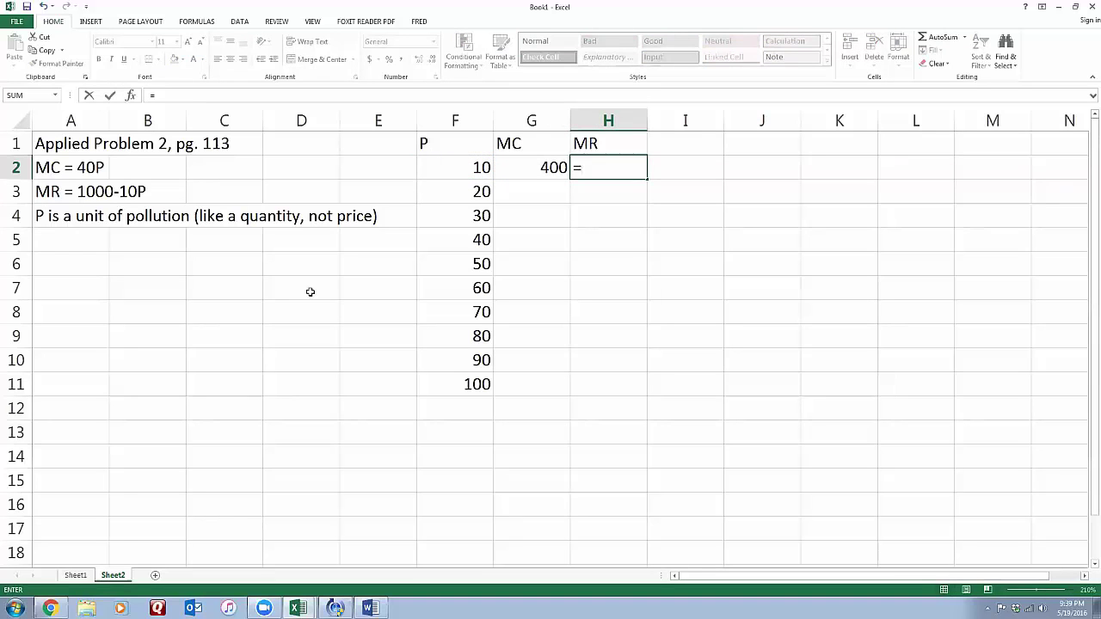
text(1000-10*)
click(479, 167)
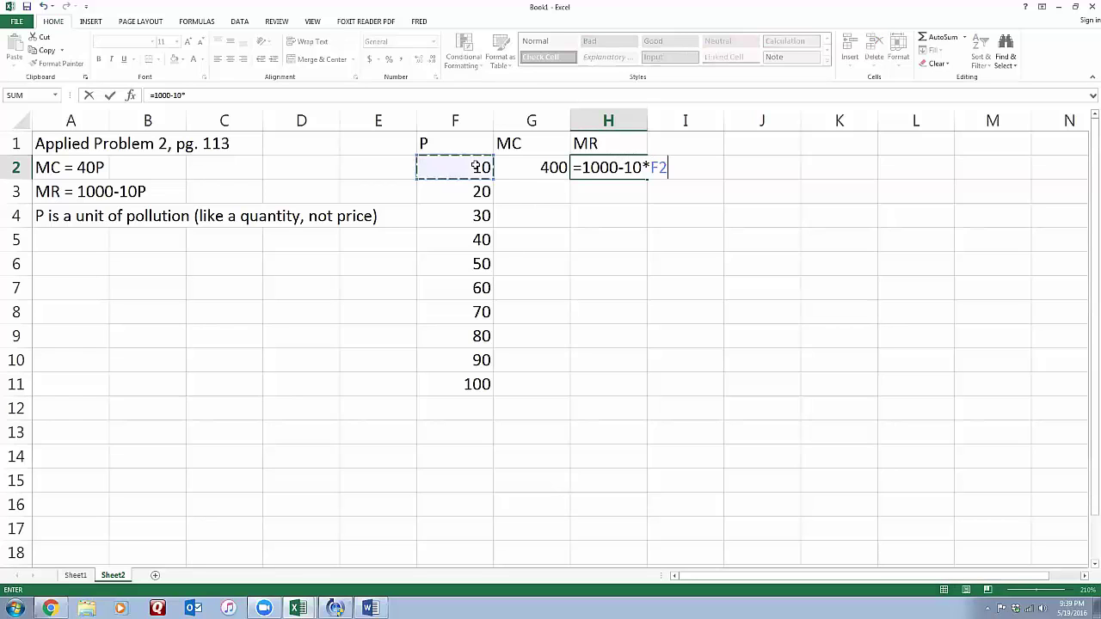
key(Return)
drag(533, 167, 622, 398)
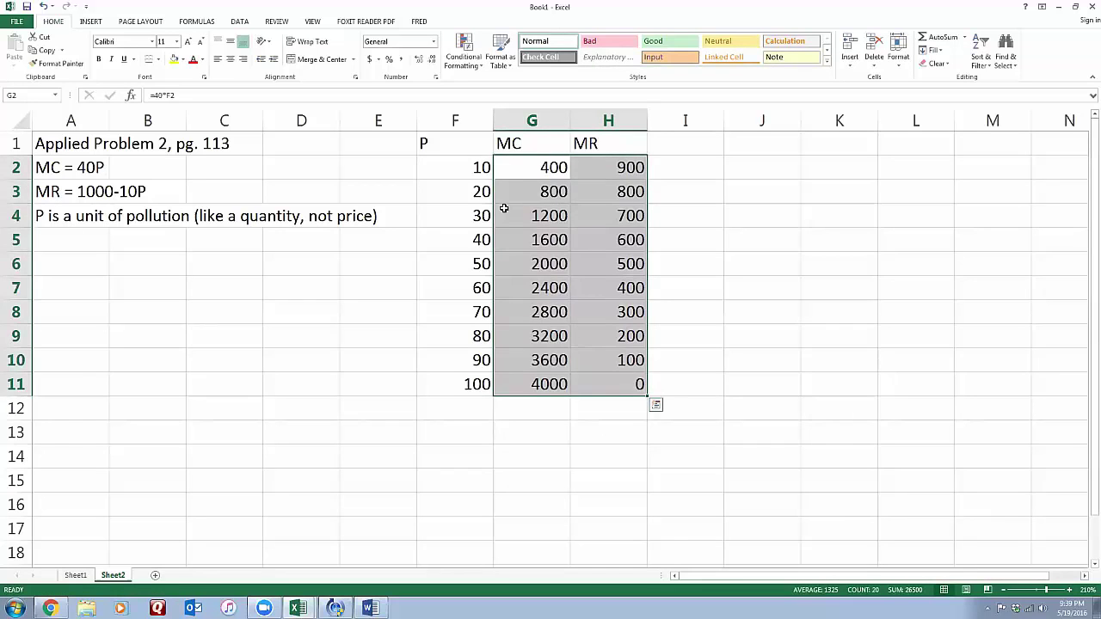
Replace the P values with a series from 2 to 32 in increments of 2, and extend the MC and MR formulas to row 17
click(425, 171)
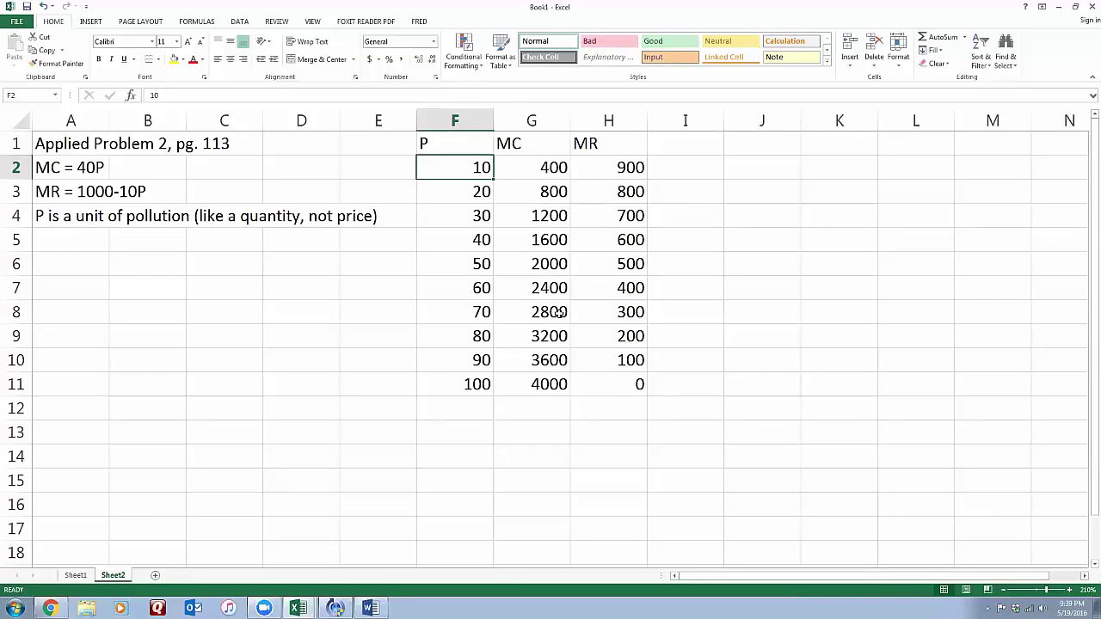
text(2)
key(Return)
text(4)
key(Return)
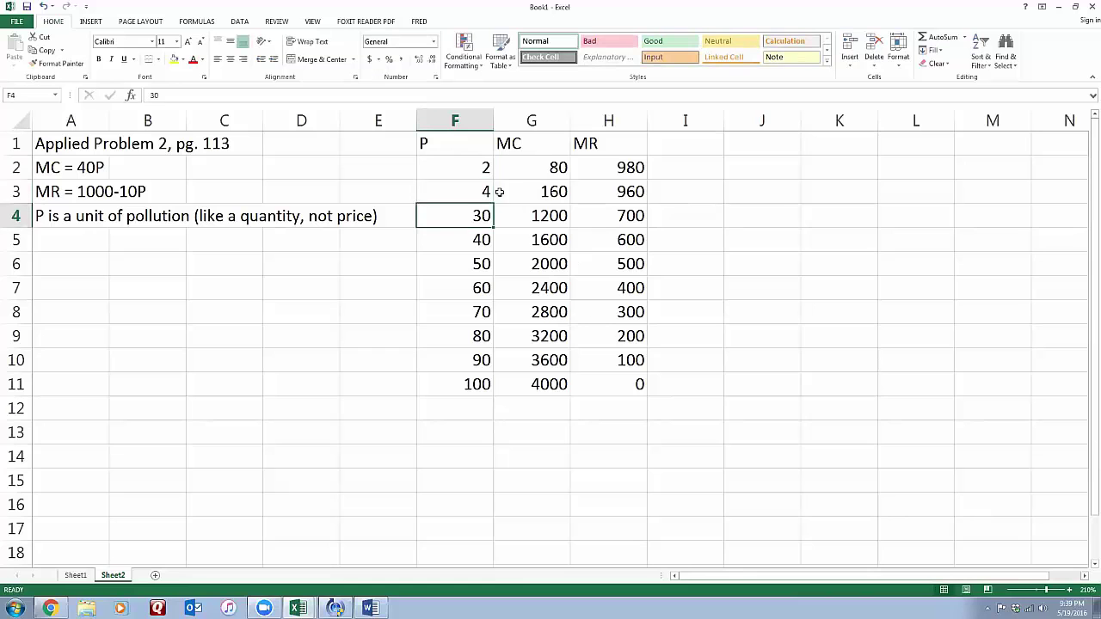
drag(478, 169, 482, 538)
drag(551, 335, 643, 540)
click(698, 286)
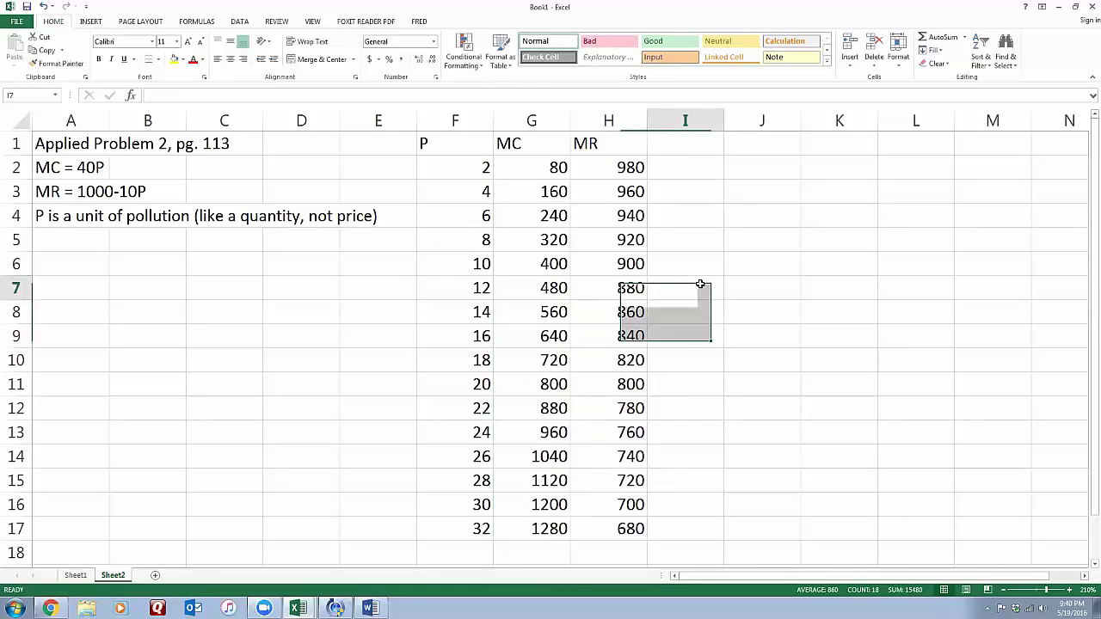
Examine the P values and the MC and MR formulas in the table, and switch to the assignment document in Word
click(542, 171)
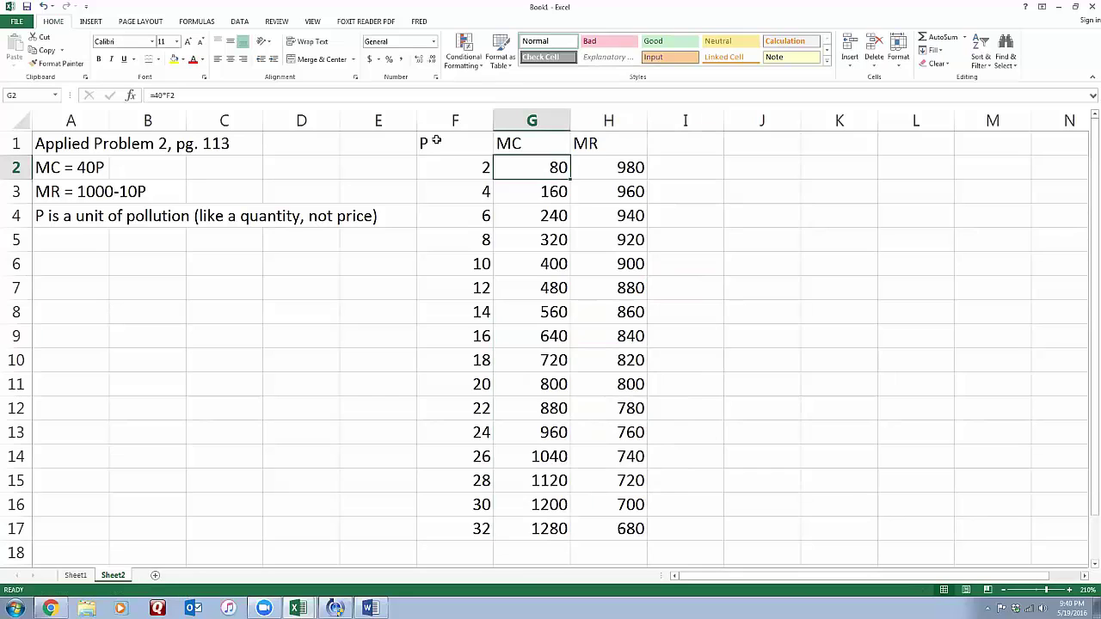
click(437, 139)
key(Down)
key(Down)
key(Down)
key(Down)
key(Down)
key(Down)
key(Down)
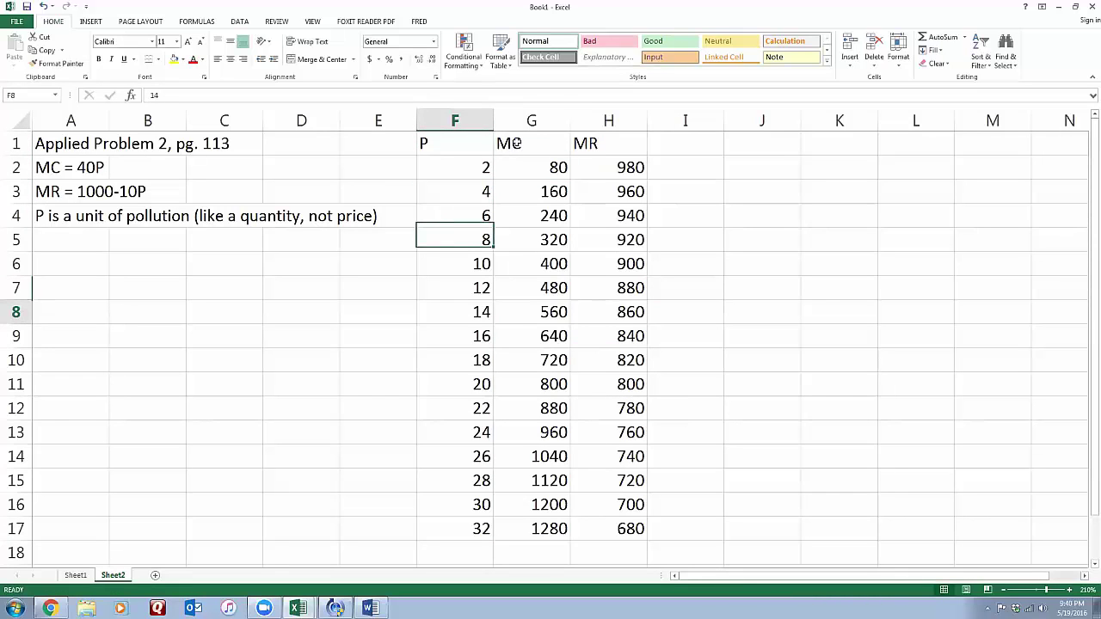
click(515, 143)
key(Down)
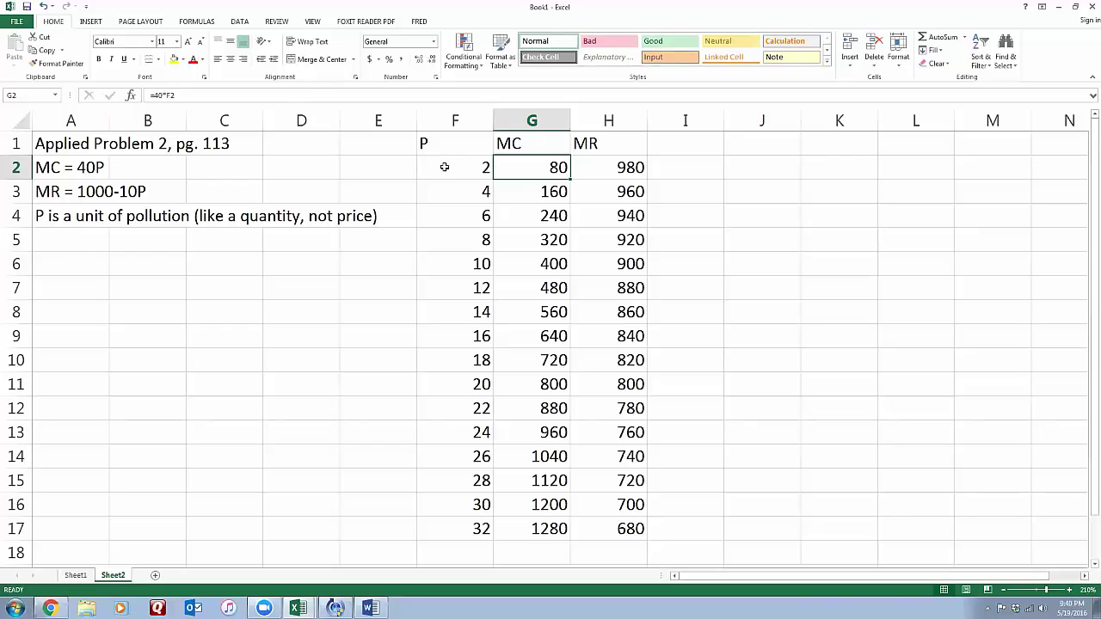
key(Right)
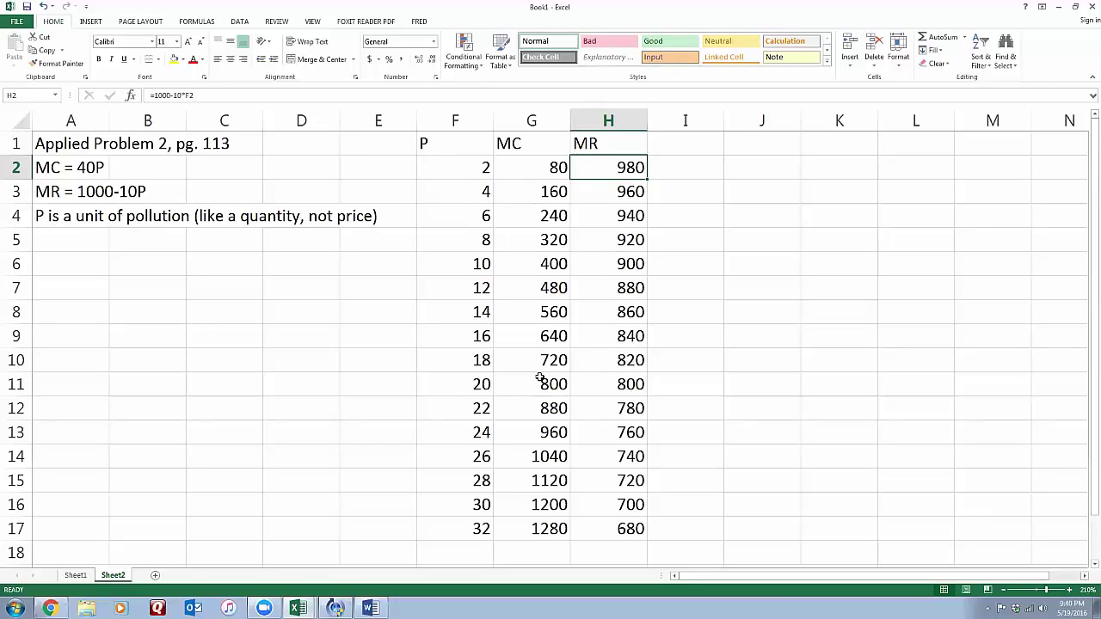
key(Down)
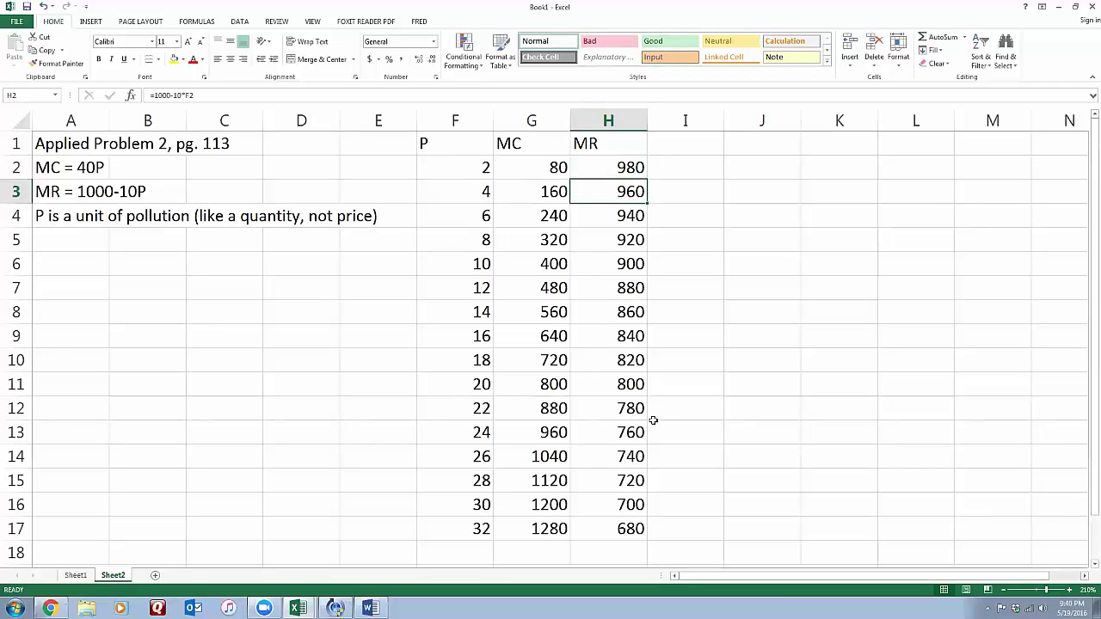
click(370, 608)
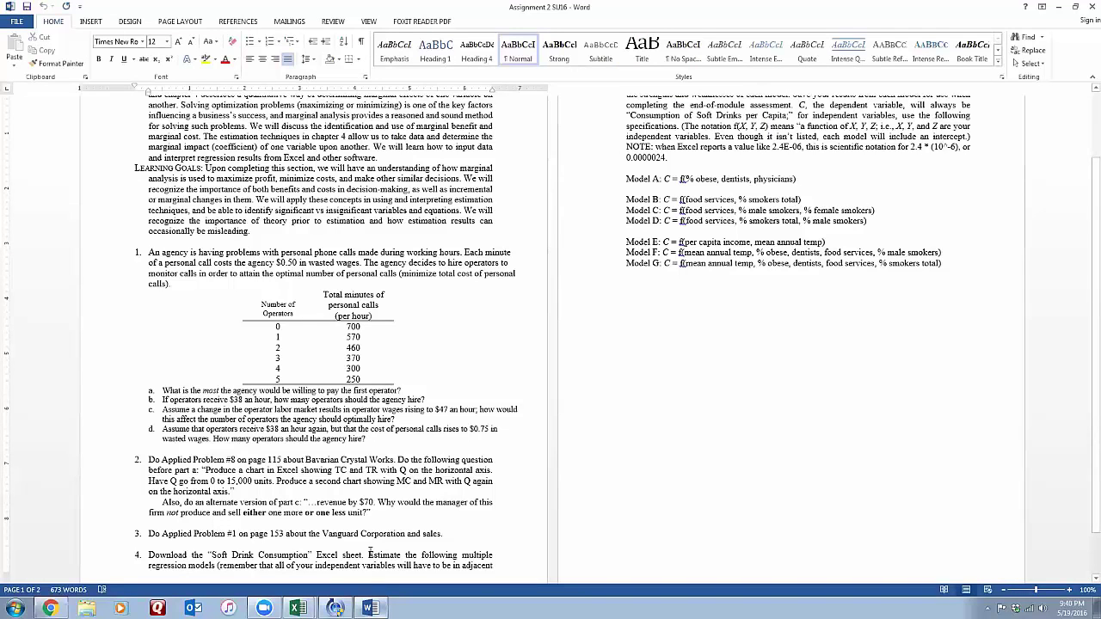
Return to the Excel workbook and insert a scatter chart with connecting lines and markers from the P and MC data in F1:G17
click(1058, 6)
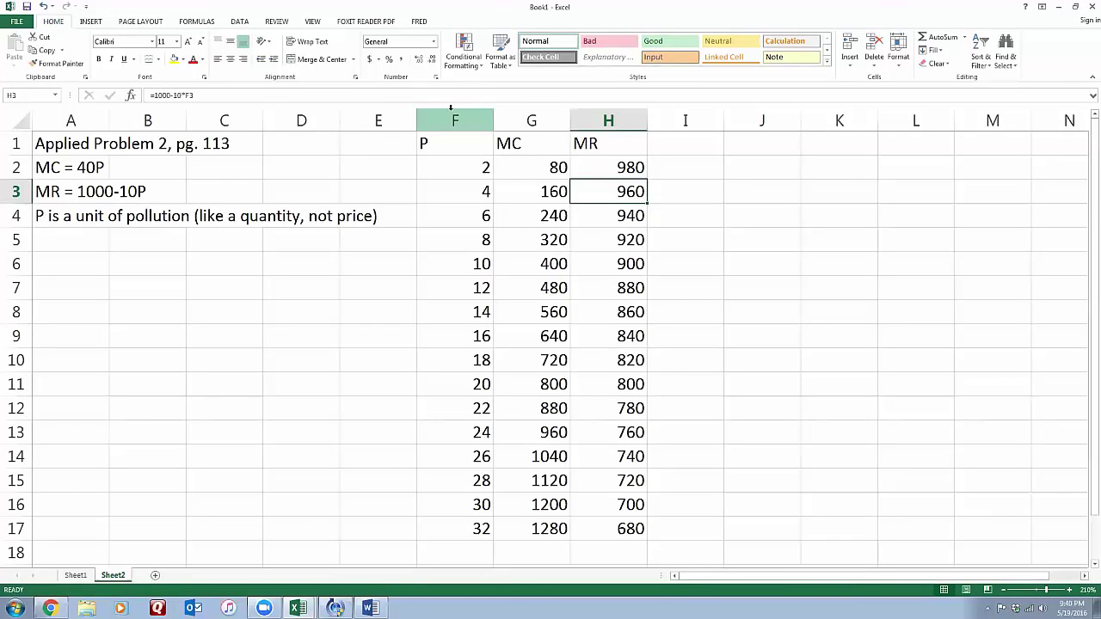
drag(450, 144, 465, 531)
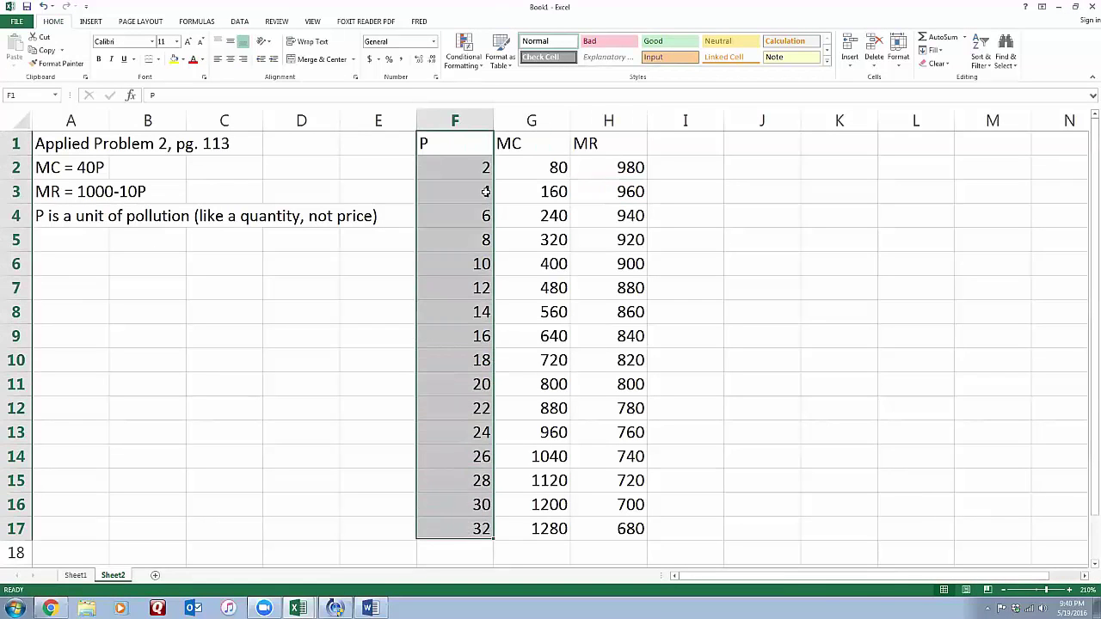
click(461, 147)
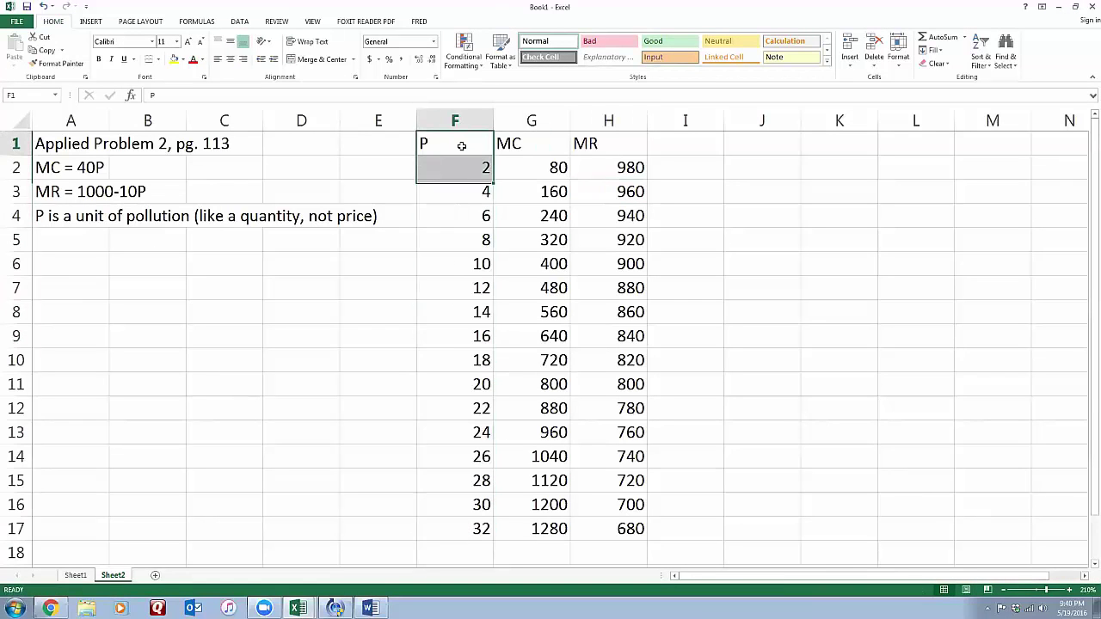
click(516, 166)
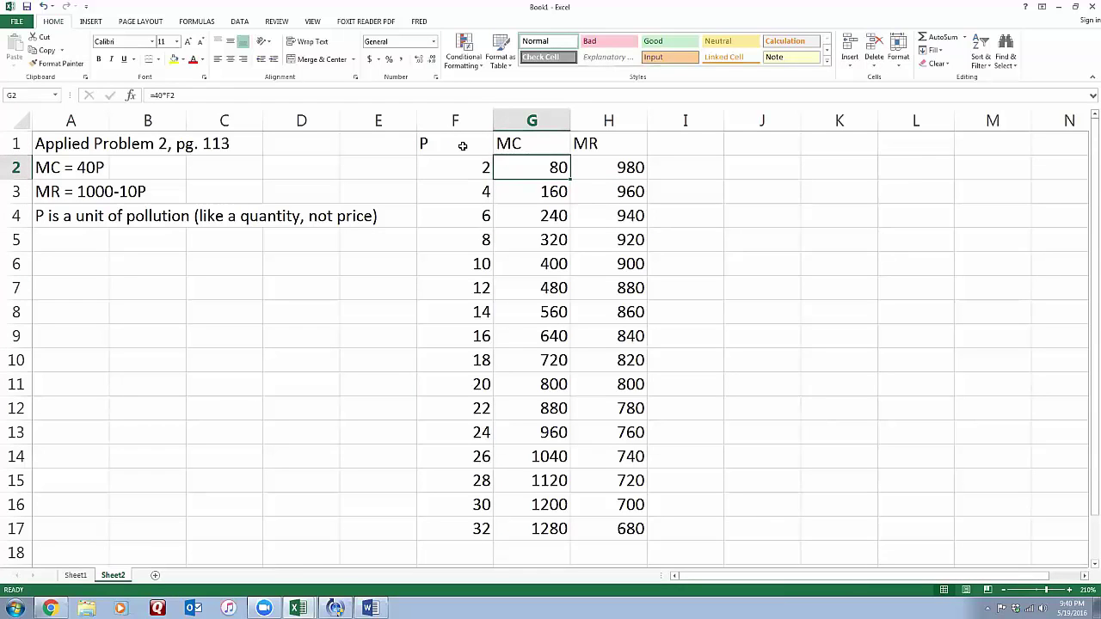
drag(462, 146, 568, 535)
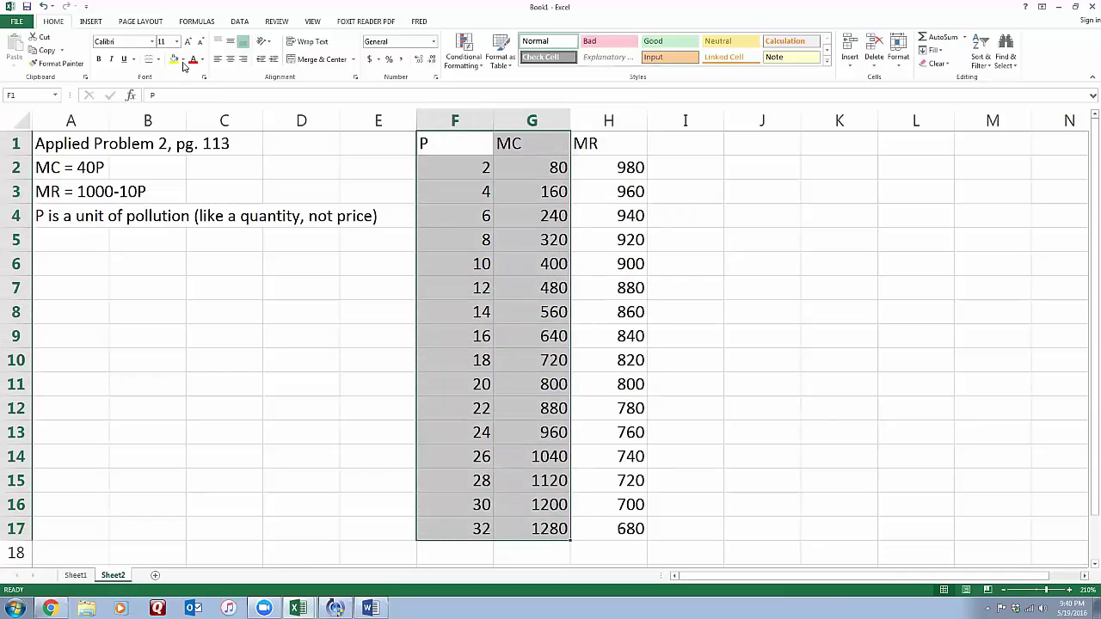
click(92, 21)
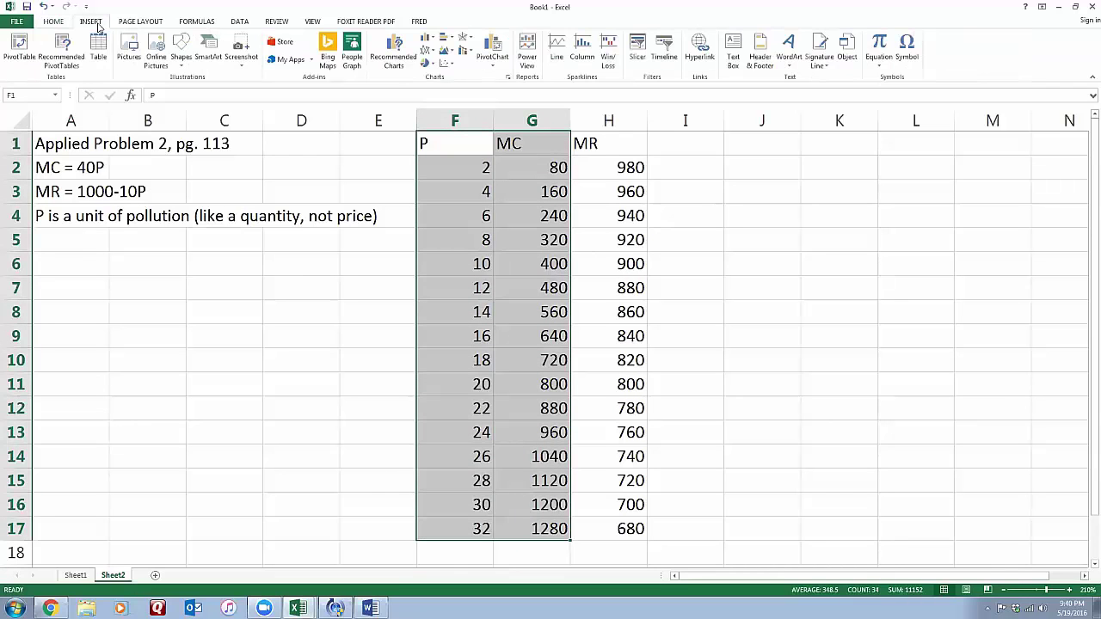
click(447, 63)
click(459, 136)
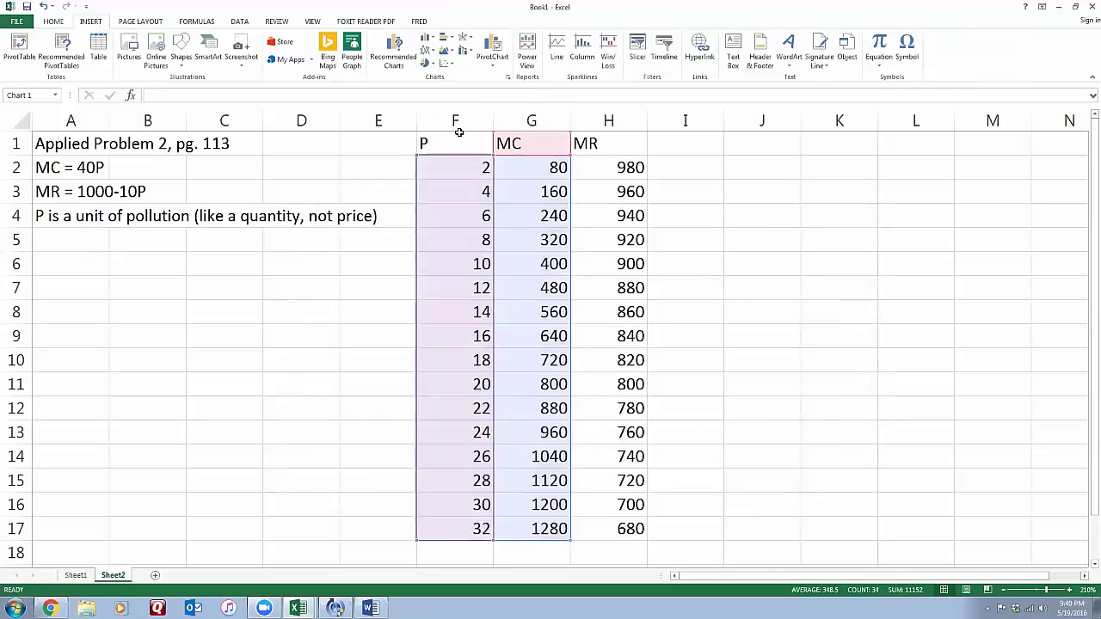
Move the MC chart beside the table and shrink it to about 2.7 by 3.66 inches so it clears columns F to H
drag(622, 206, 869, 157)
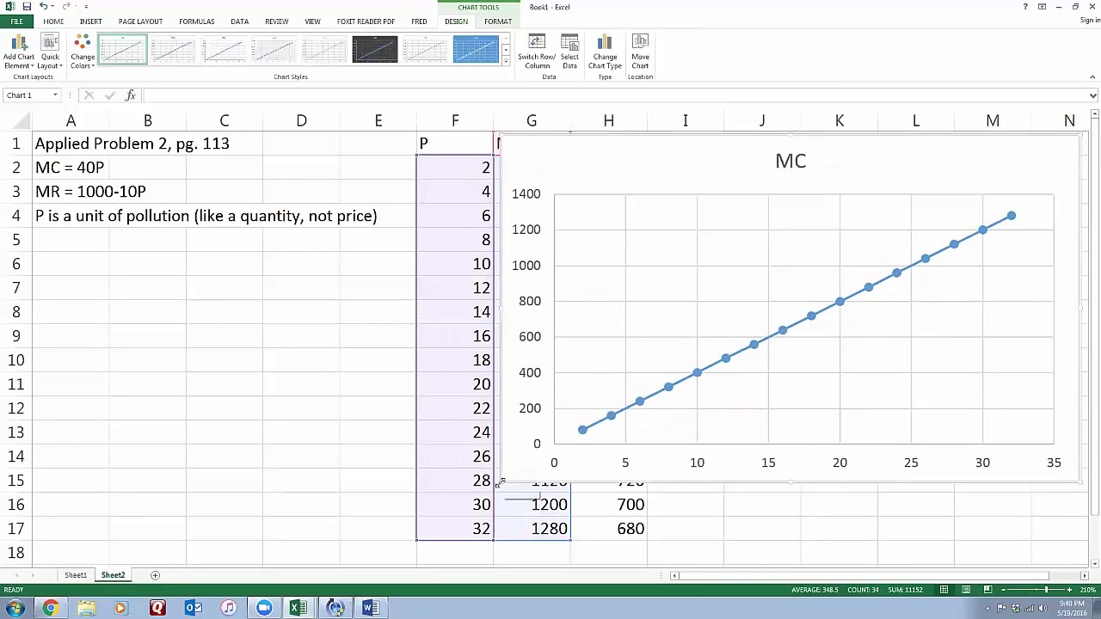
drag(499, 482, 657, 448)
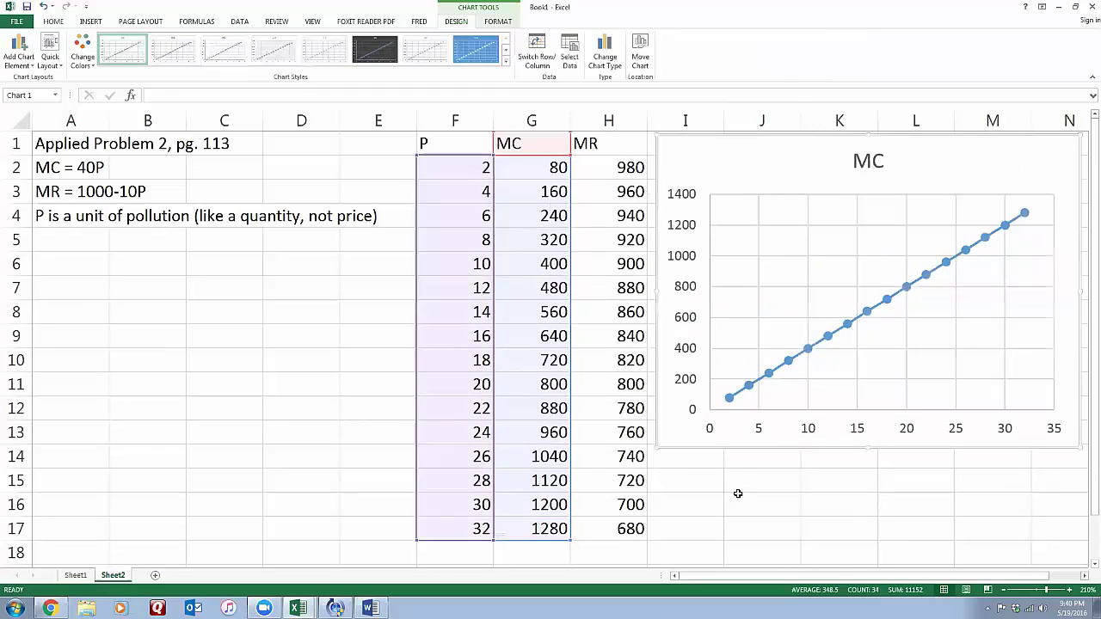
click(735, 483)
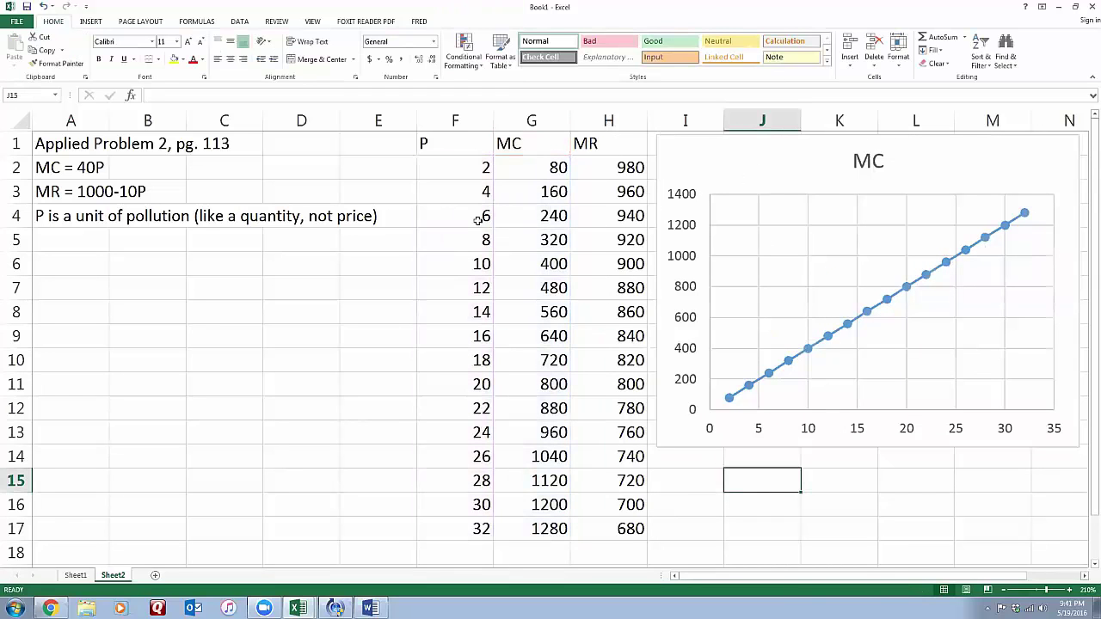
drag(457, 172, 464, 497)
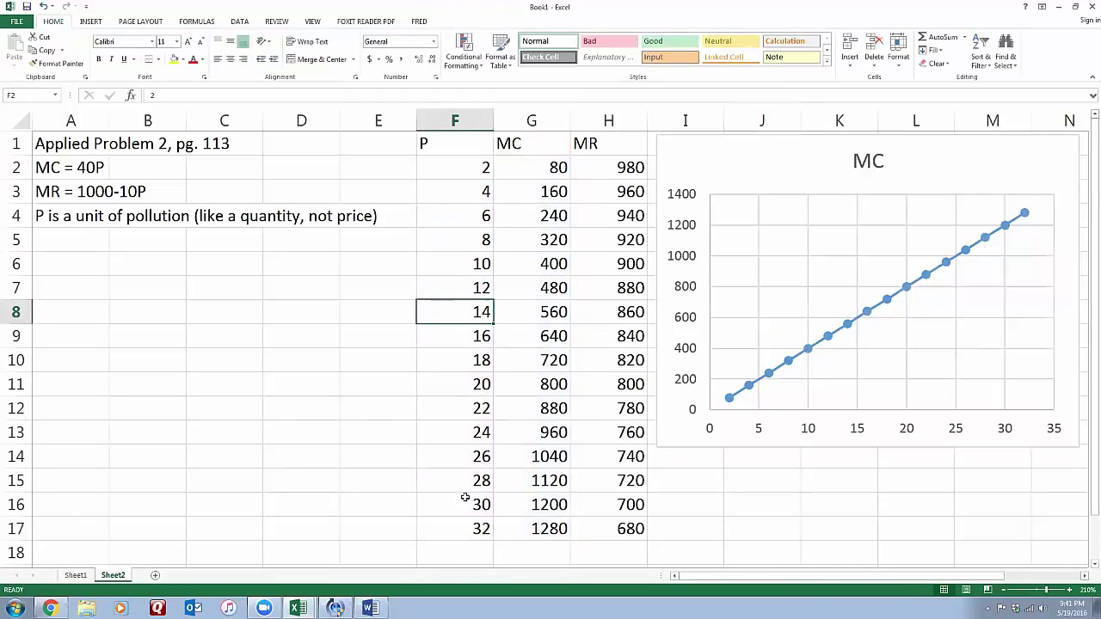
click(461, 530)
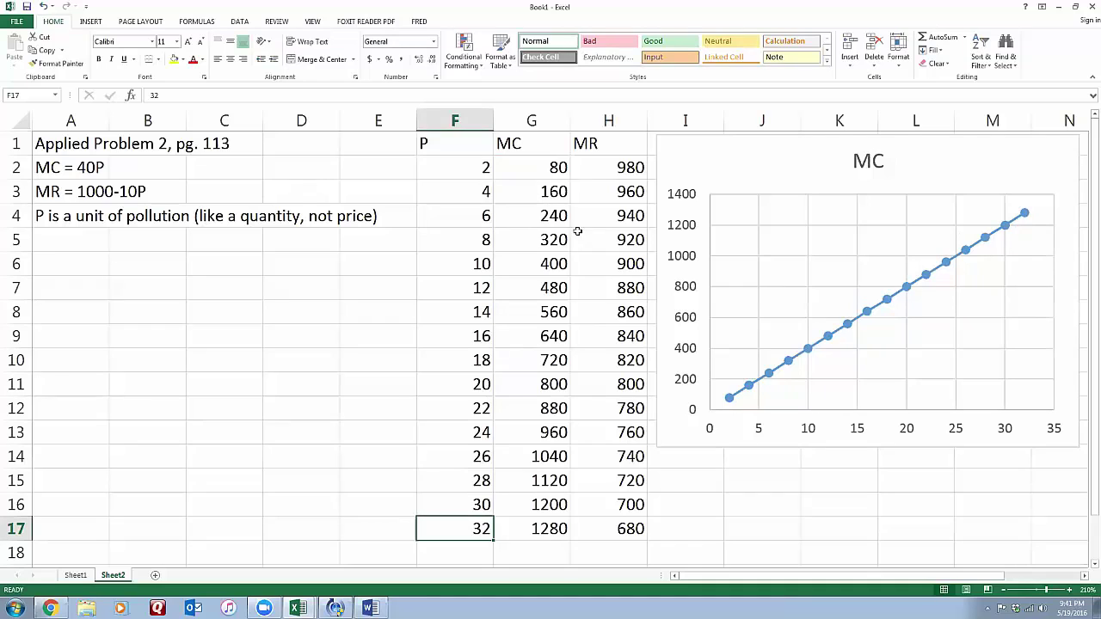
click(594, 151)
click(608, 483)
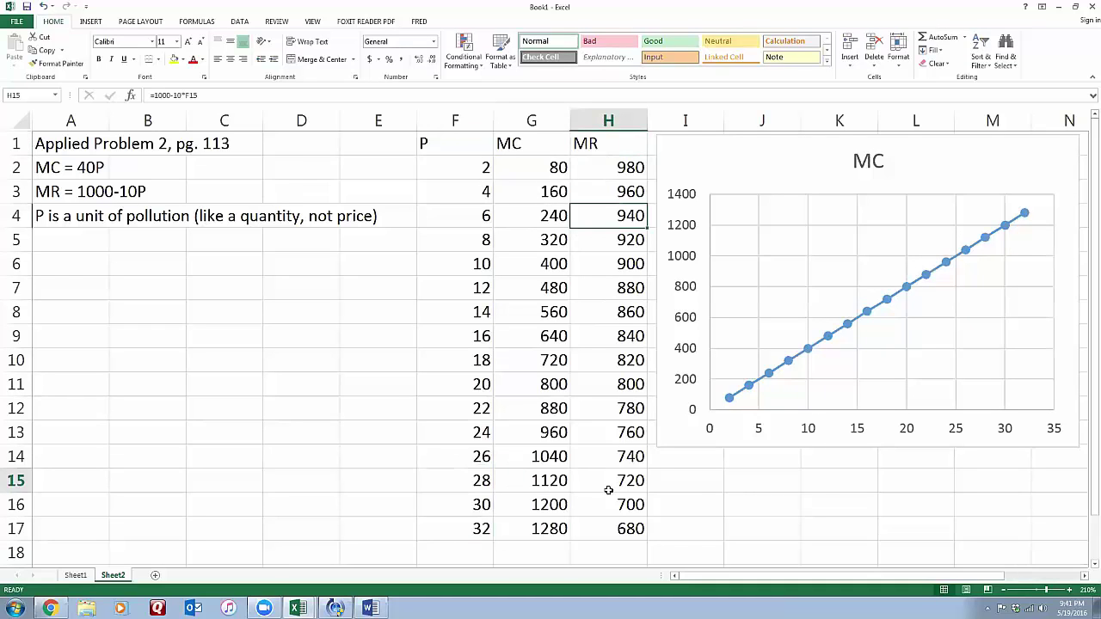
Start a new series in the chart's data source and take its name from the MR header in H1
click(761, 181)
click(490, 24)
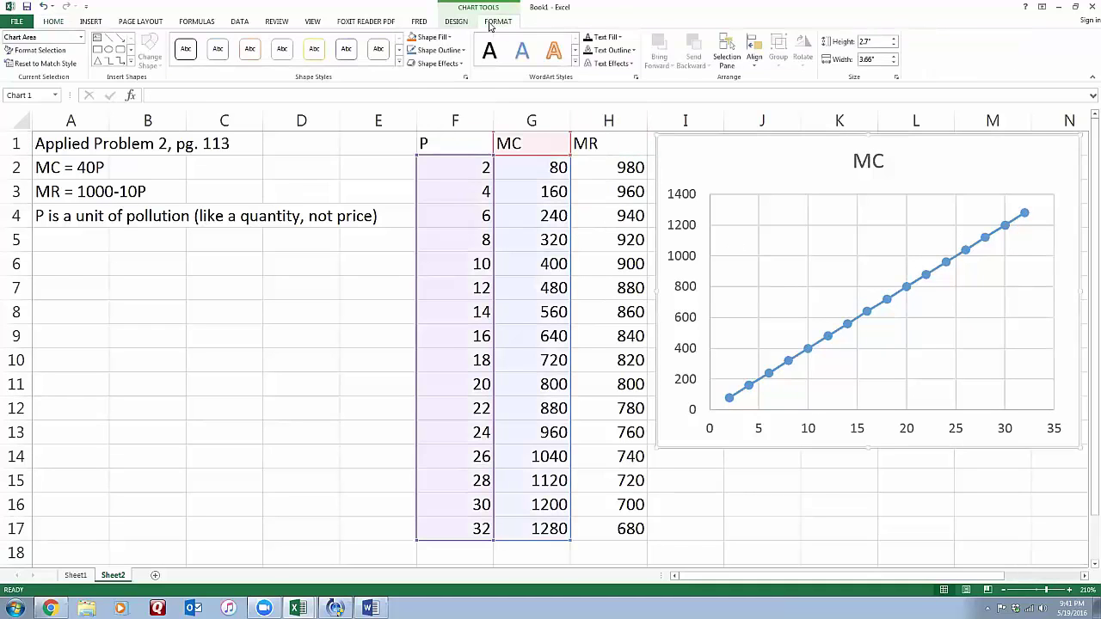
click(457, 23)
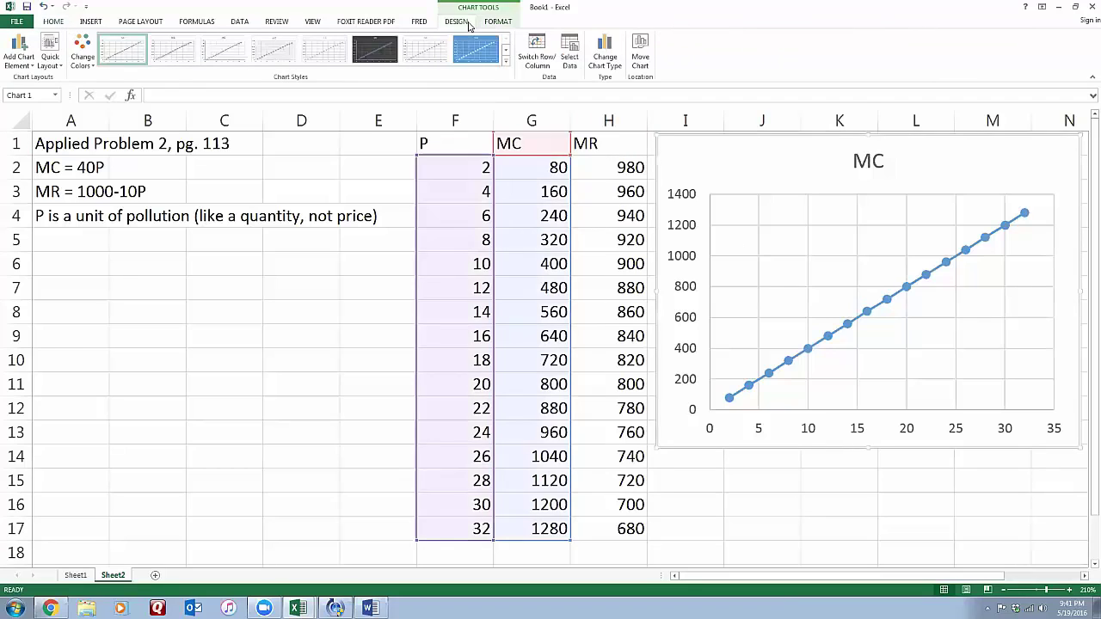
click(576, 67)
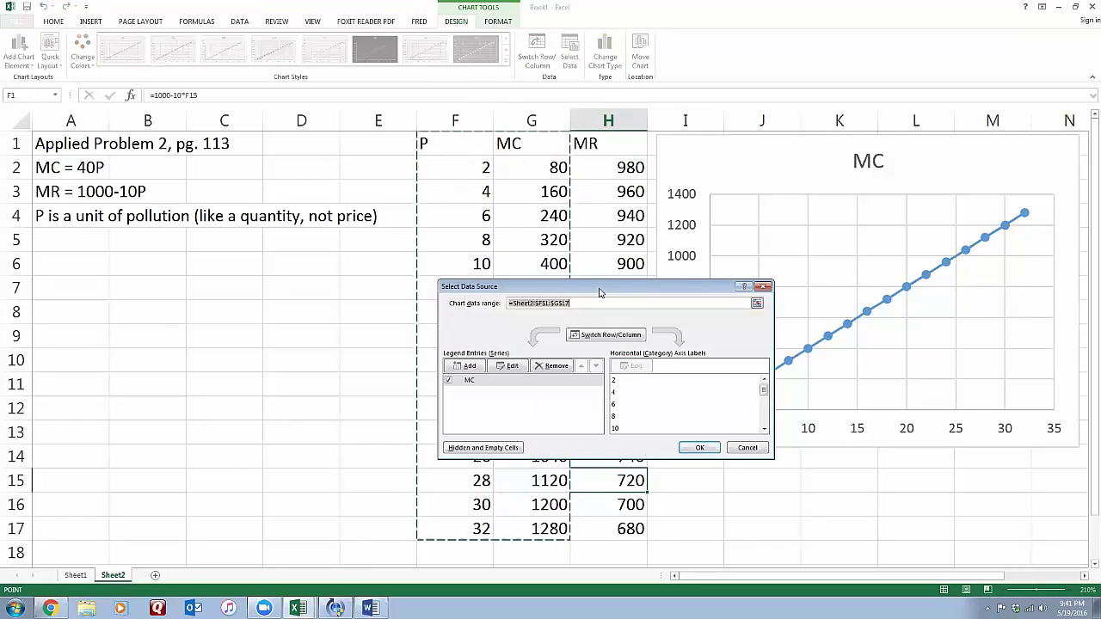
drag(601, 293, 227, 304)
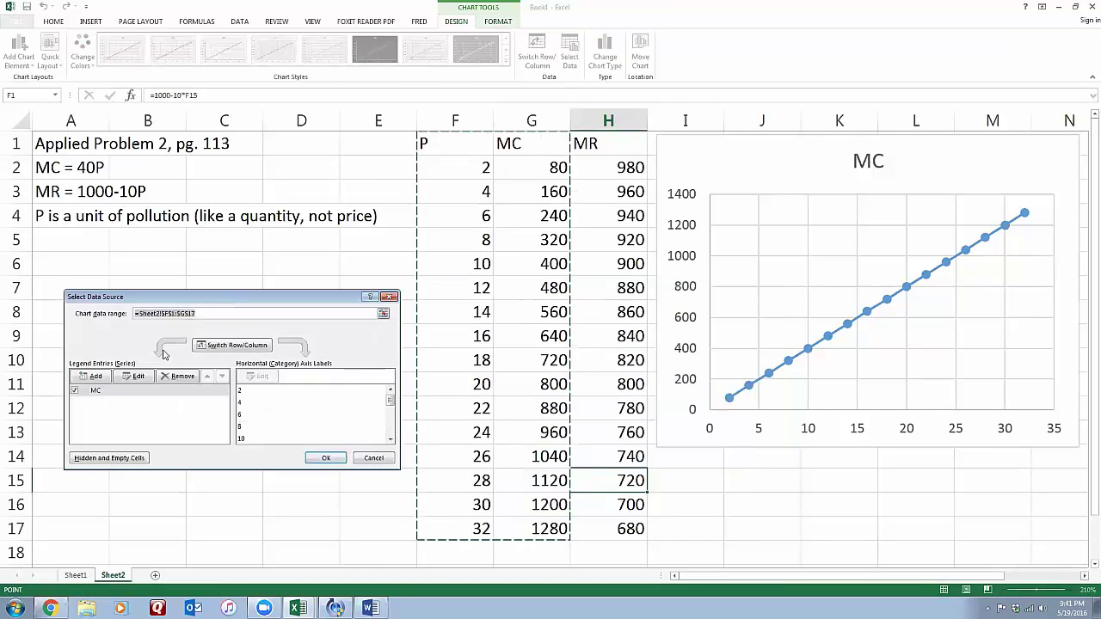
click(95, 378)
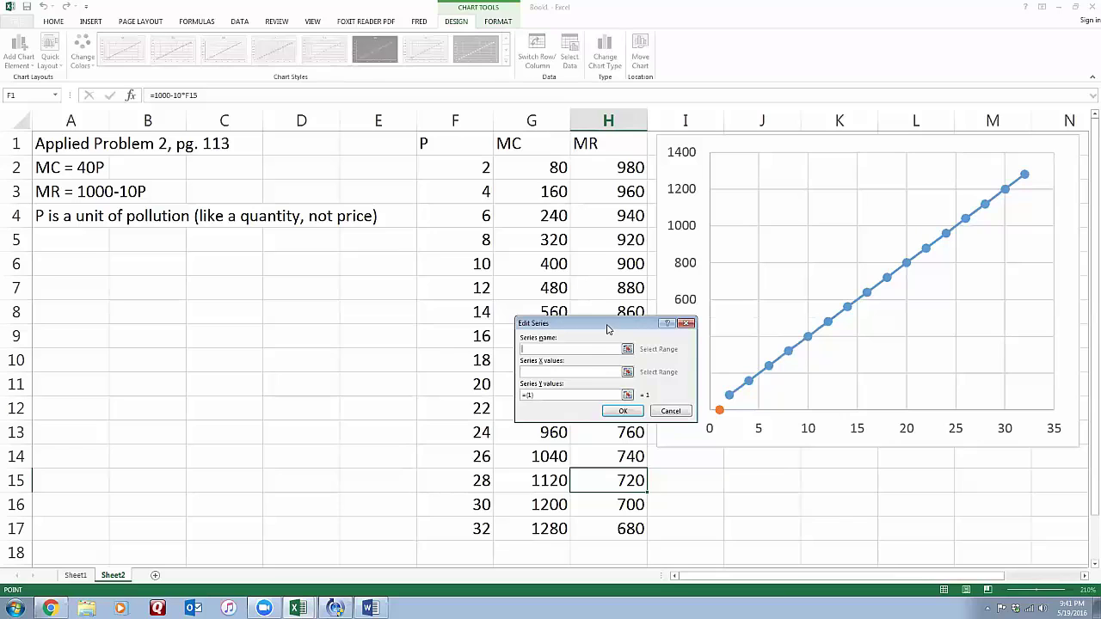
drag(608, 329, 352, 306)
click(585, 143)
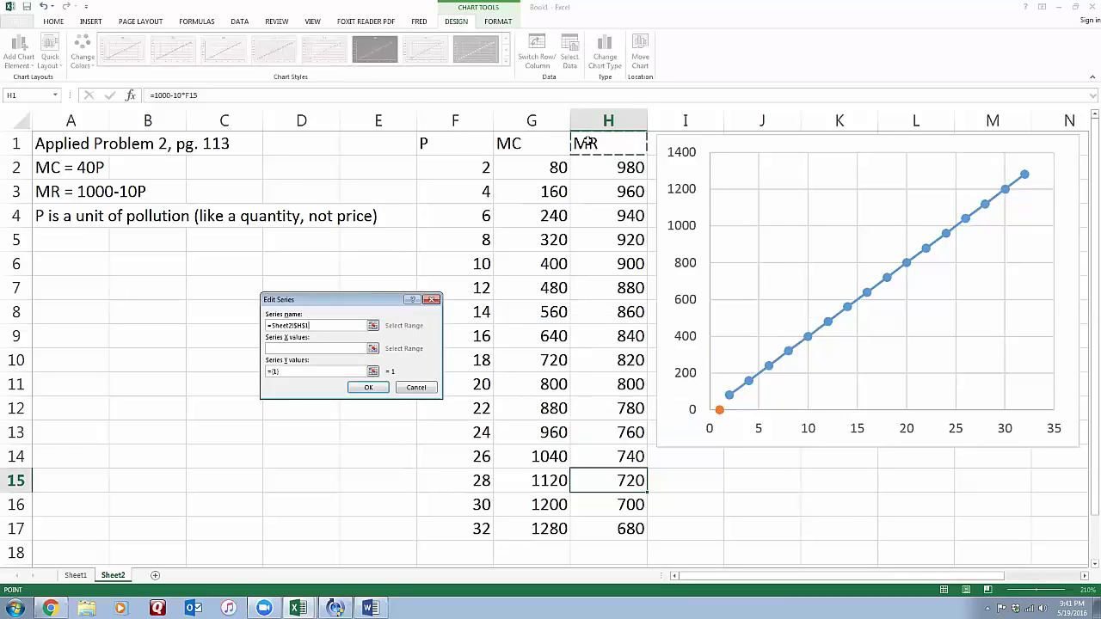
Set the new series' X values to F2:F17 and Y values to H2:H17, and apply the data source changes
click(373, 348)
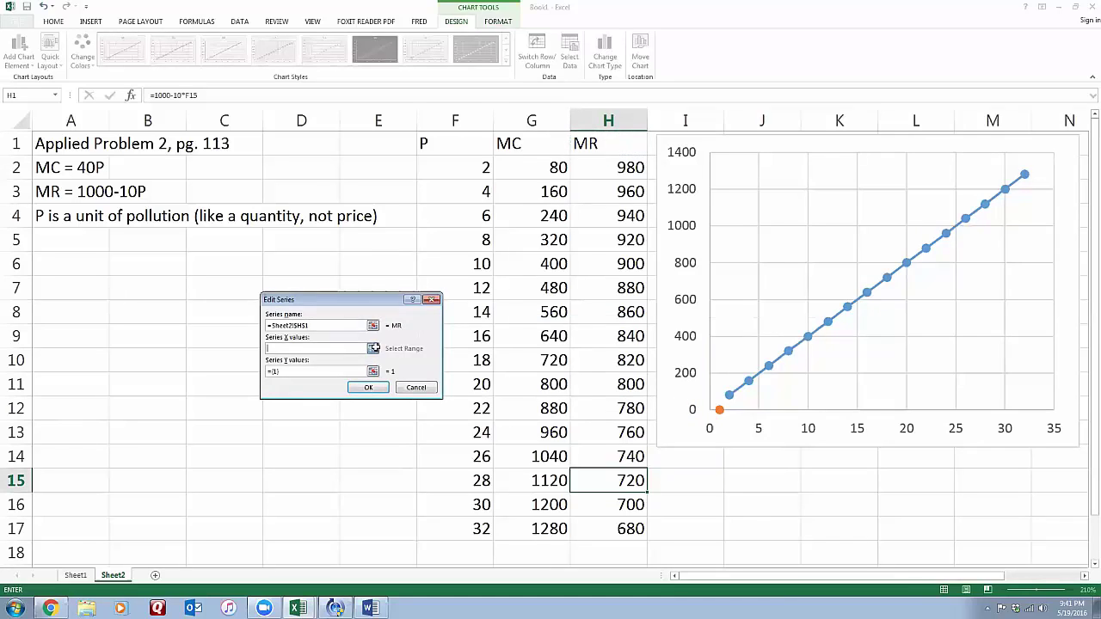
drag(468, 163, 437, 532)
click(431, 317)
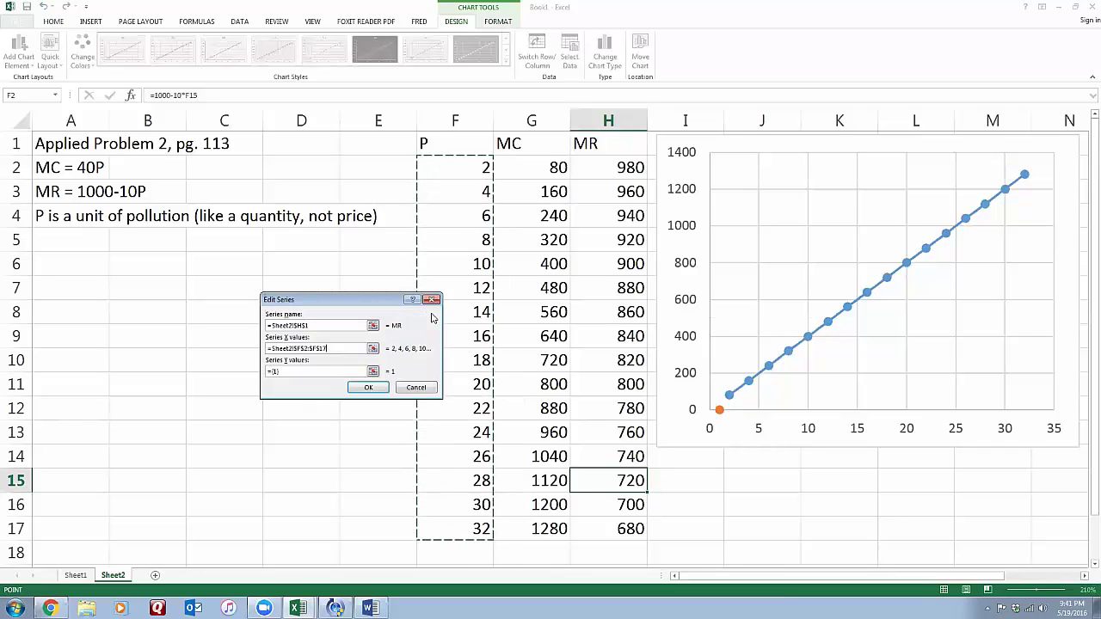
click(373, 370)
drag(624, 168, 630, 532)
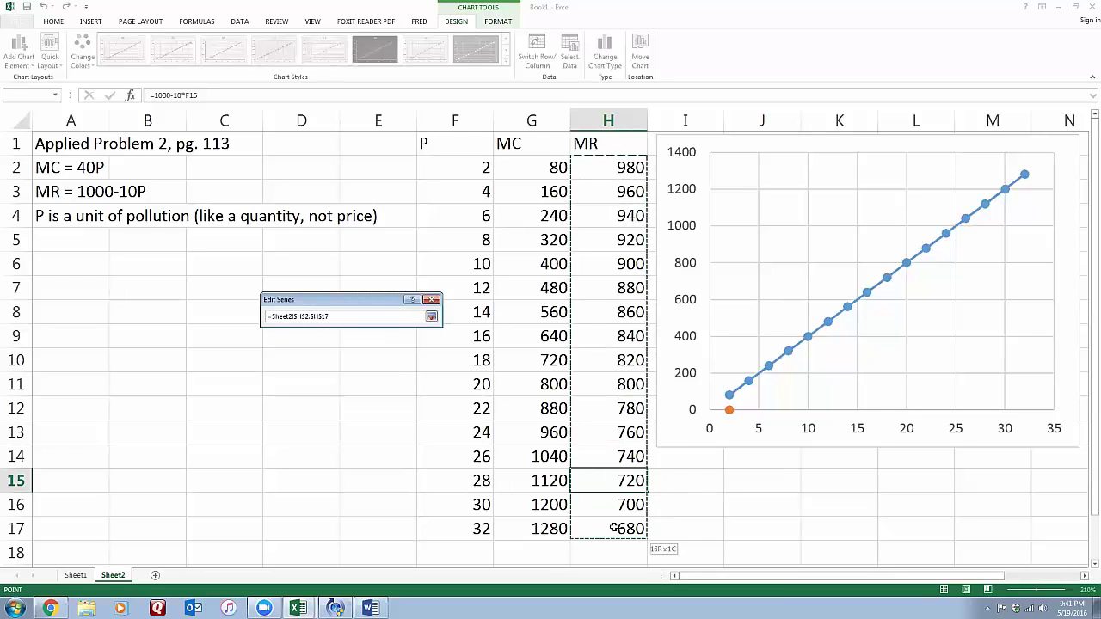
click(431, 317)
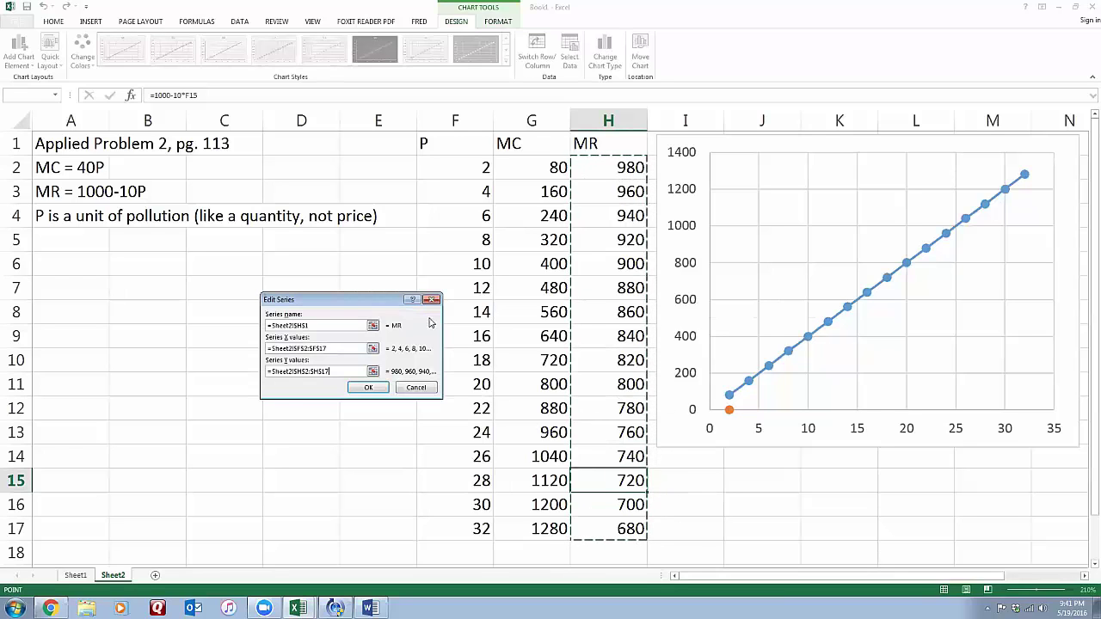
click(367, 388)
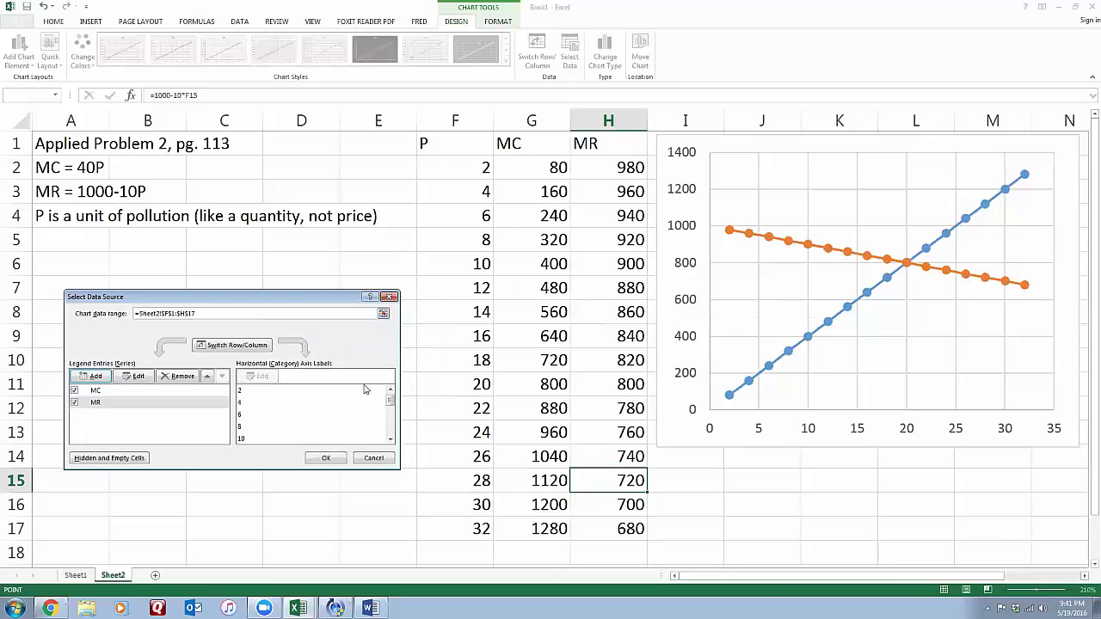
click(323, 458)
click(714, 475)
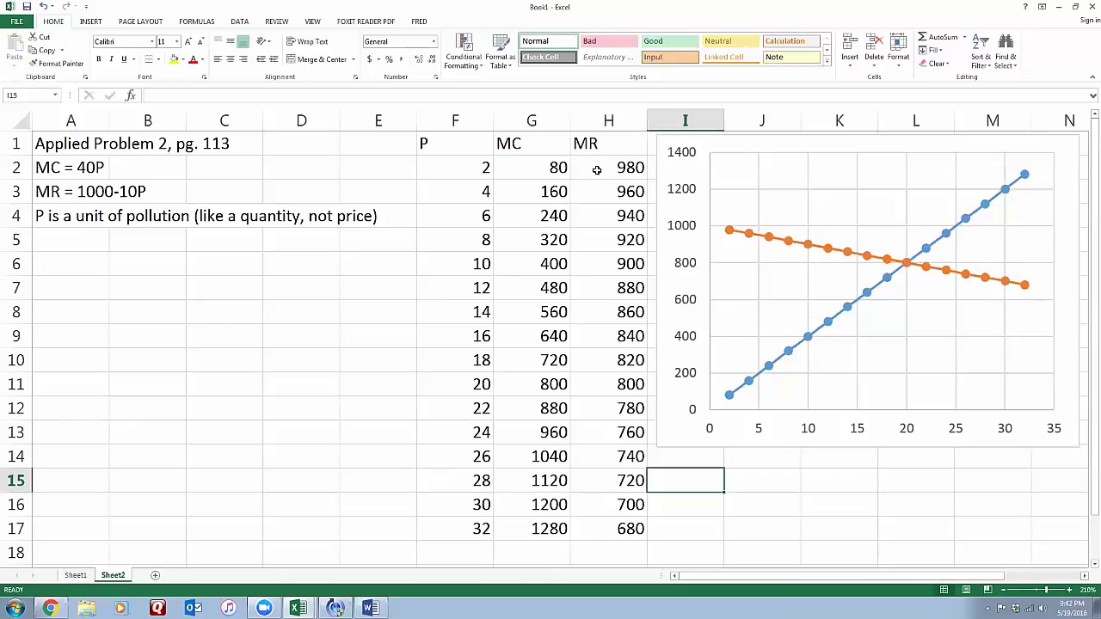
drag(572, 171, 629, 528)
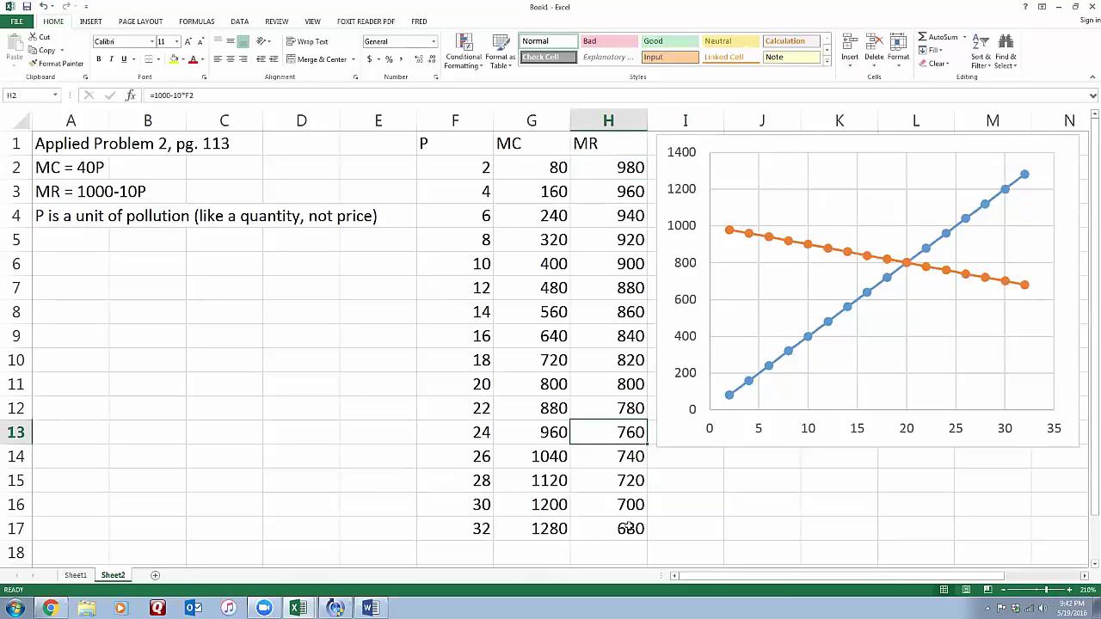
click(471, 167)
click(465, 335)
click(469, 407)
click(473, 475)
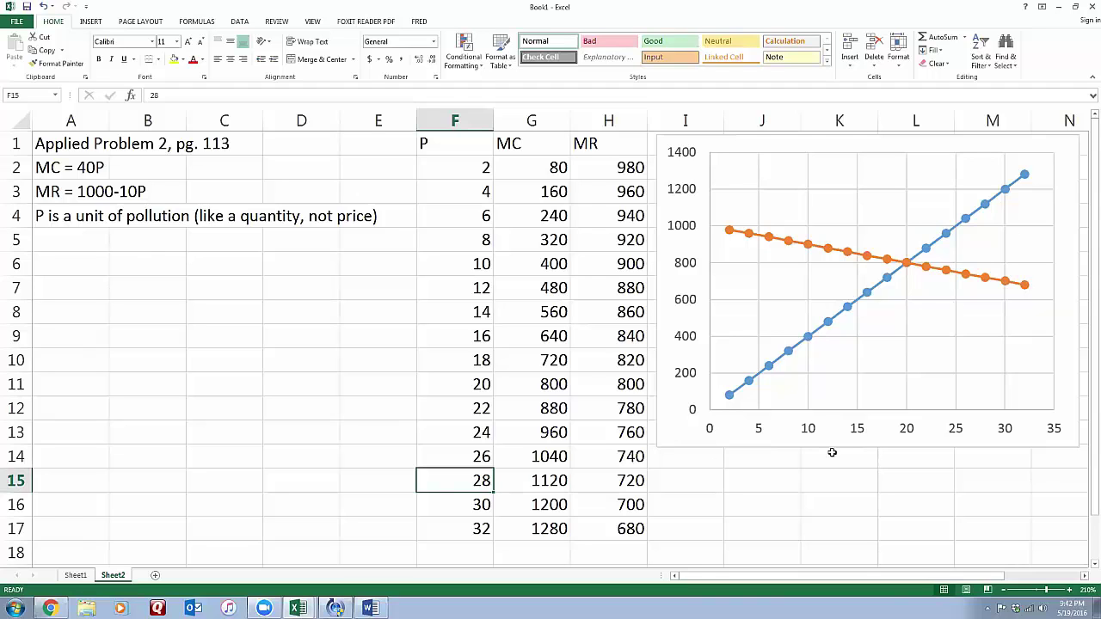
Add a legend for the MC and MR series below the chart's plot area
click(847, 250)
click(455, 21)
click(19, 57)
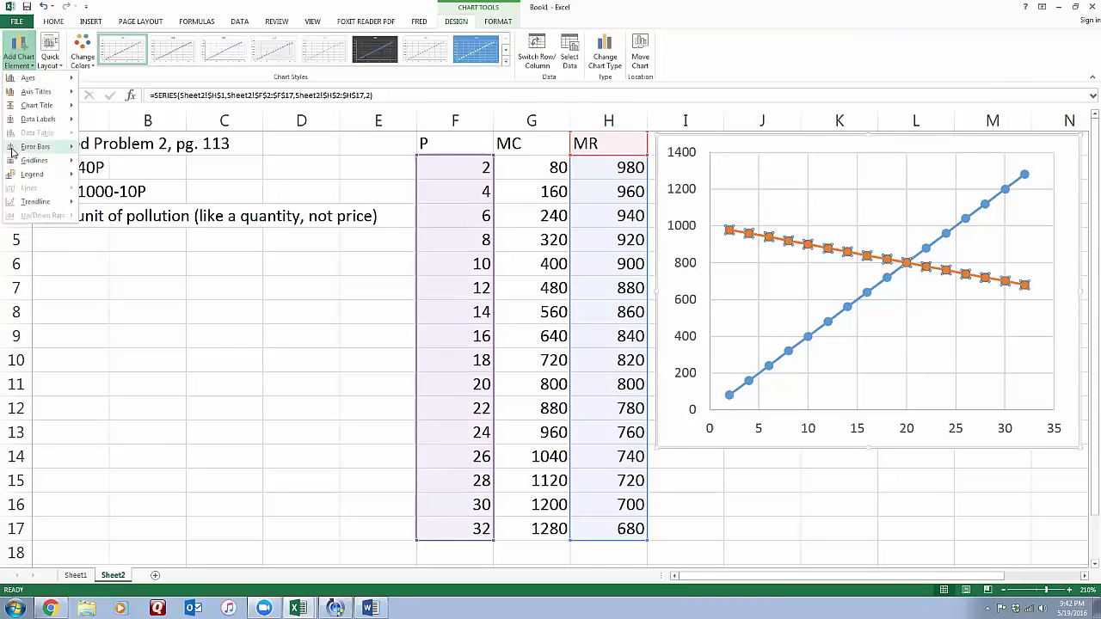
mouse_move(34, 174)
click(112, 282)
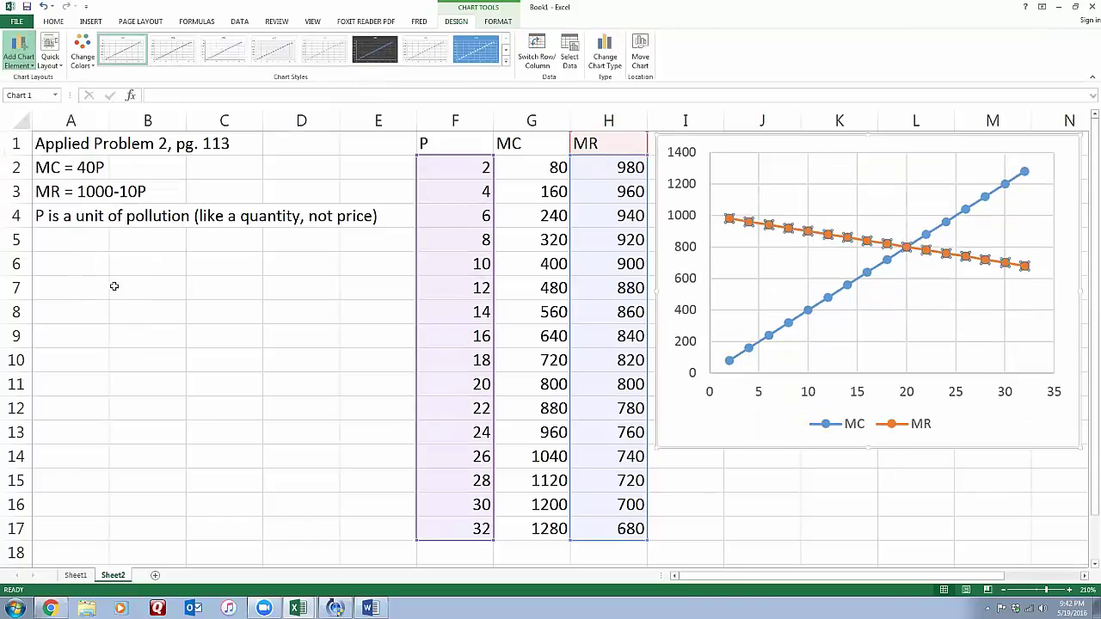
click(796, 499)
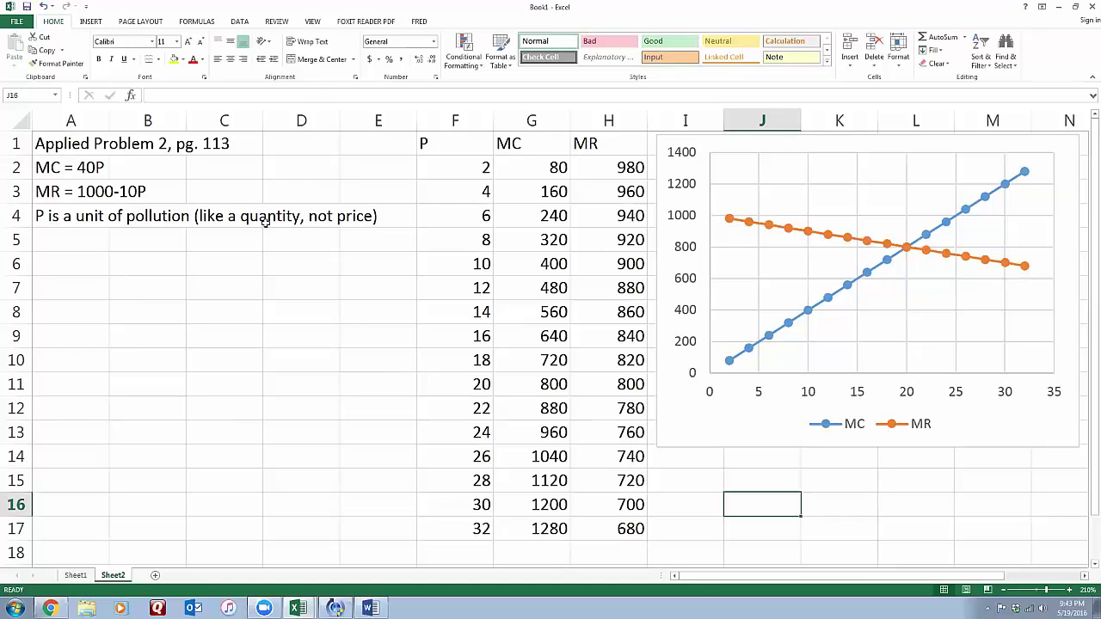
Examine the pollution unit note in A4, the intersection of the MC and MR lines, and the matching values in row 11
click(49, 216)
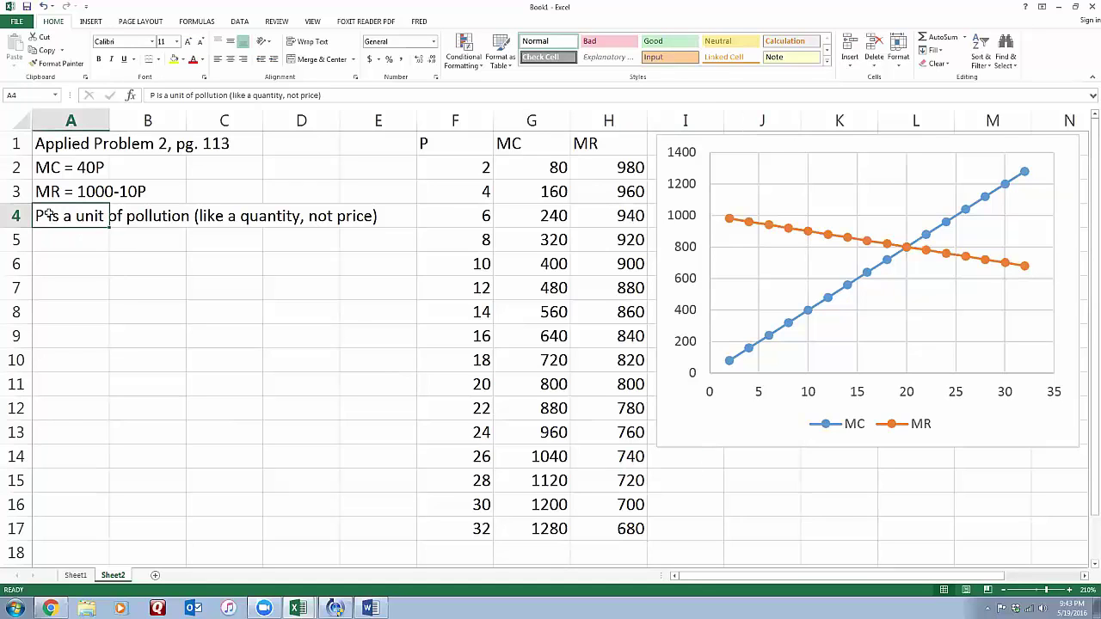
click(60, 262)
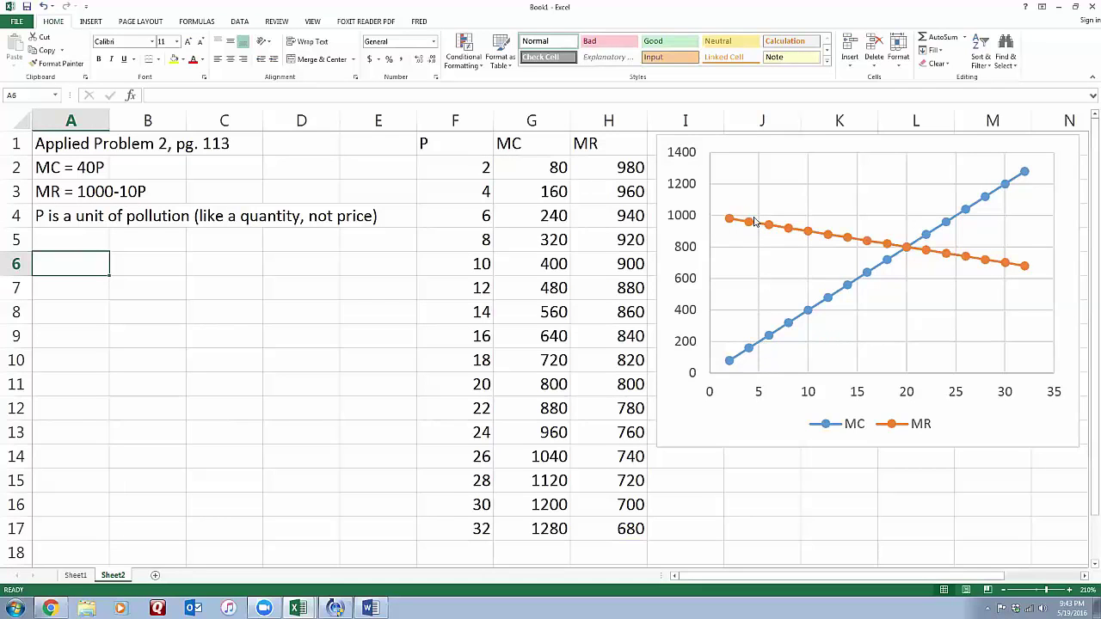
mouse_move(759, 228)
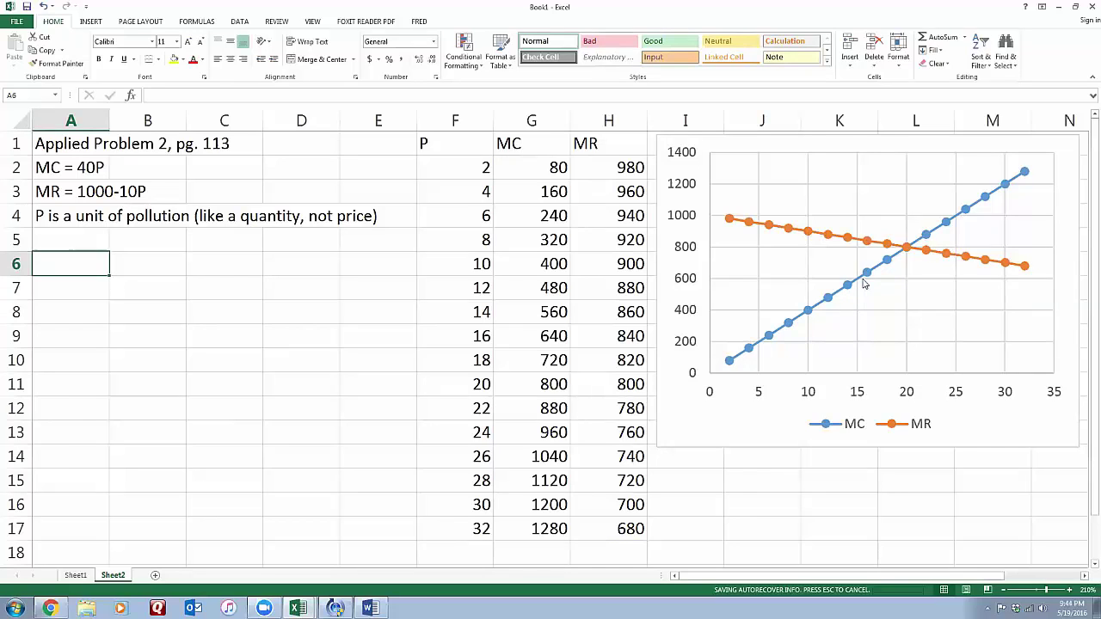
mouse_move(908, 250)
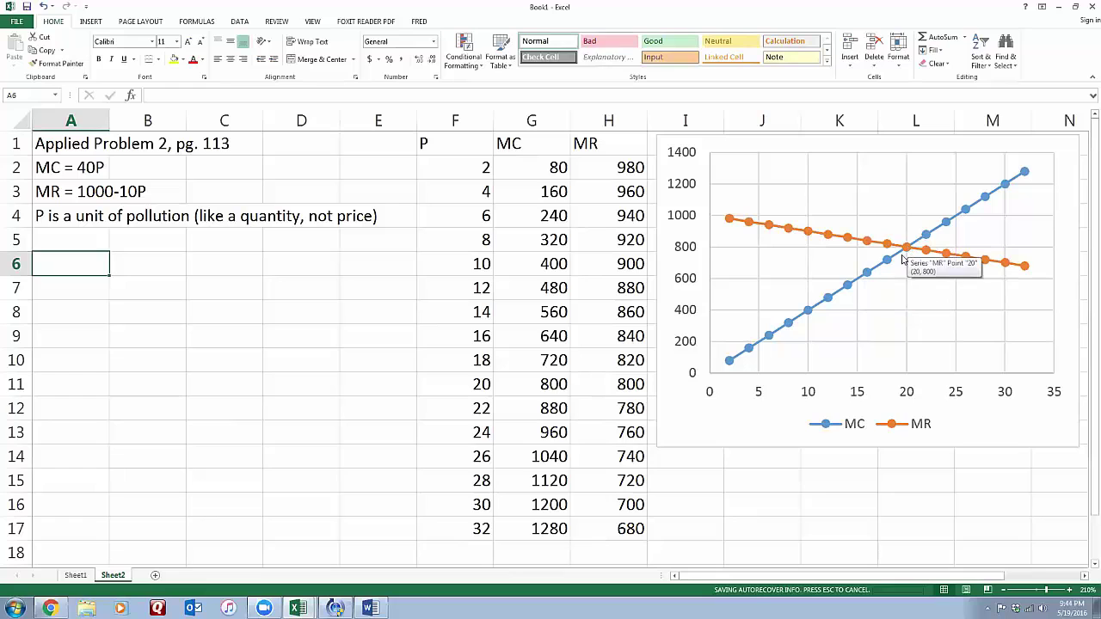
click(456, 387)
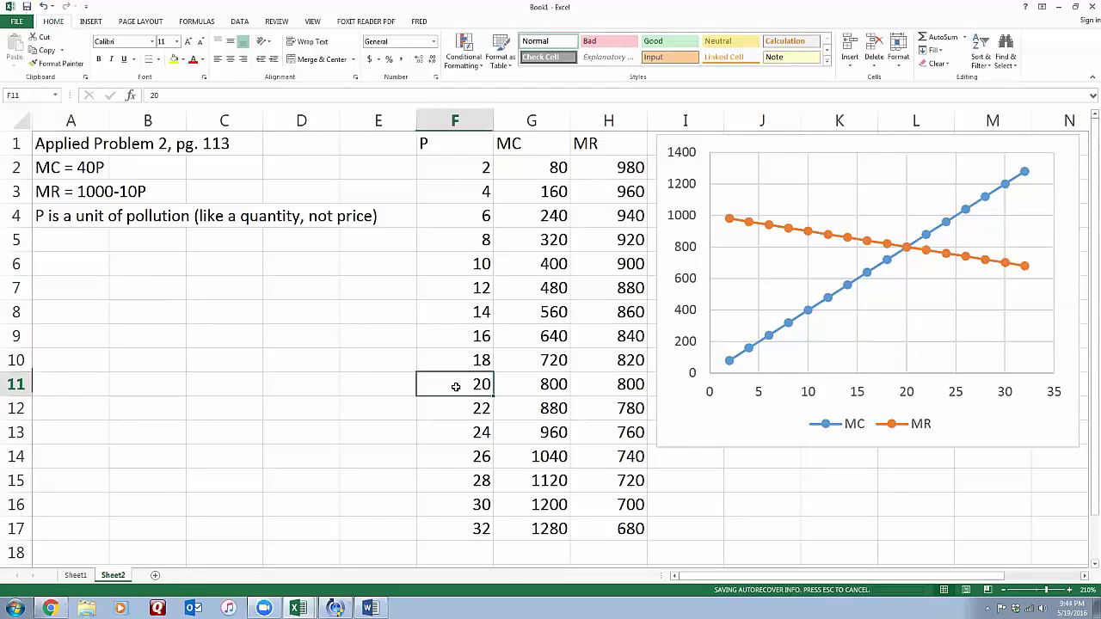
click(532, 386)
click(592, 383)
click(547, 384)
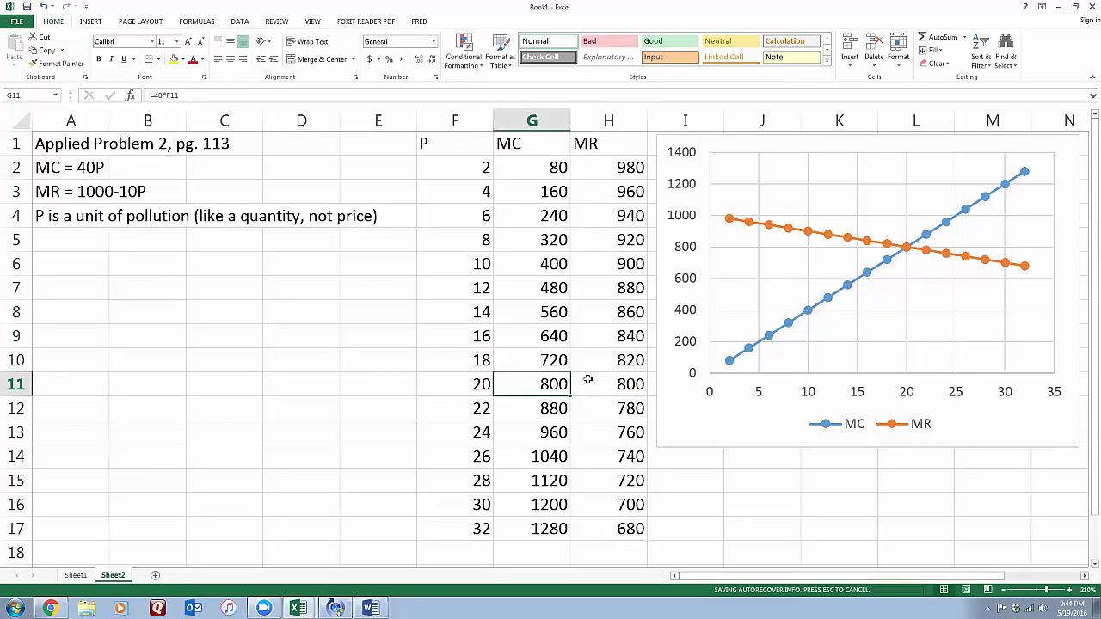
click(581, 383)
mouse_move(913, 254)
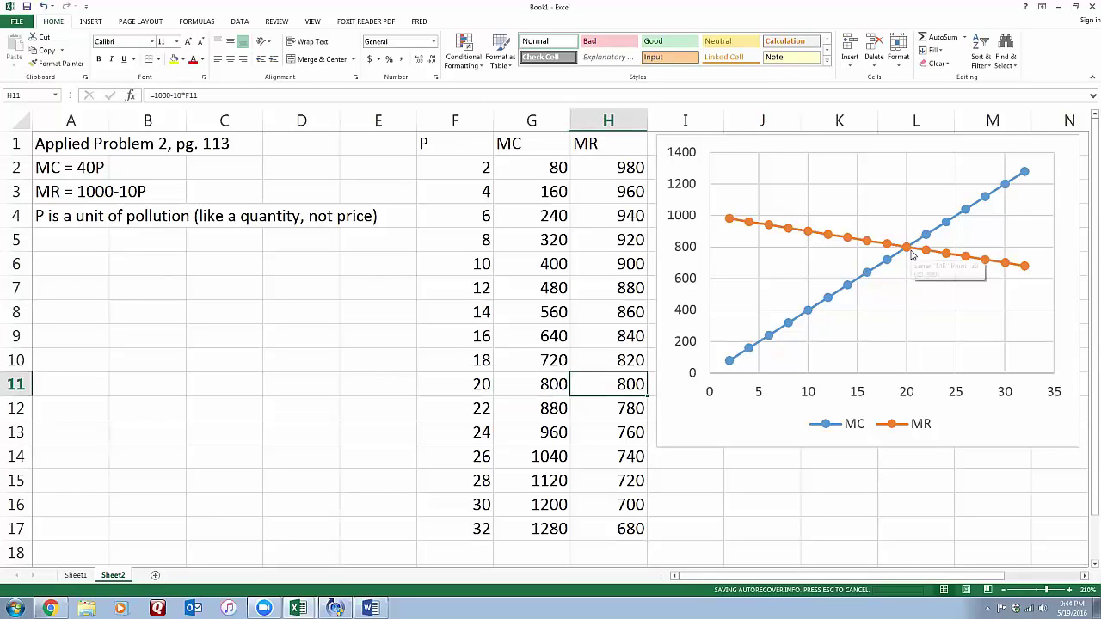